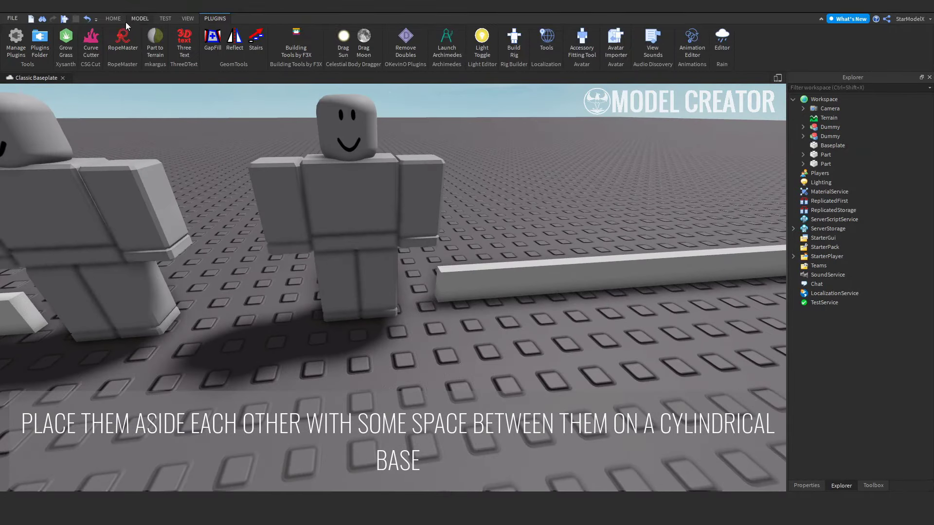
Insert a cylinder part, place it on the baseplate in front of the dummies and tilt it as the round door base.
{"action": "left_click", "coordinate": [114, 18]}
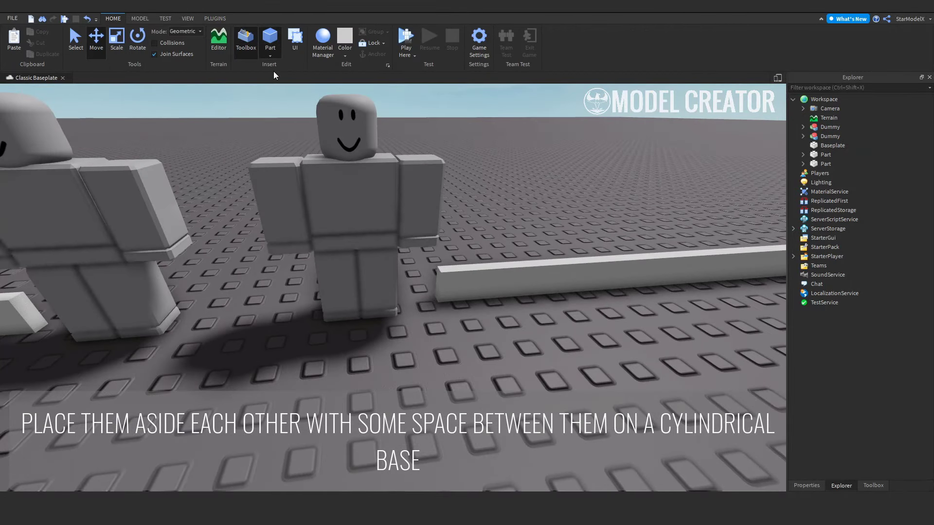
{"action": "left_click", "coordinate": [271, 106]}
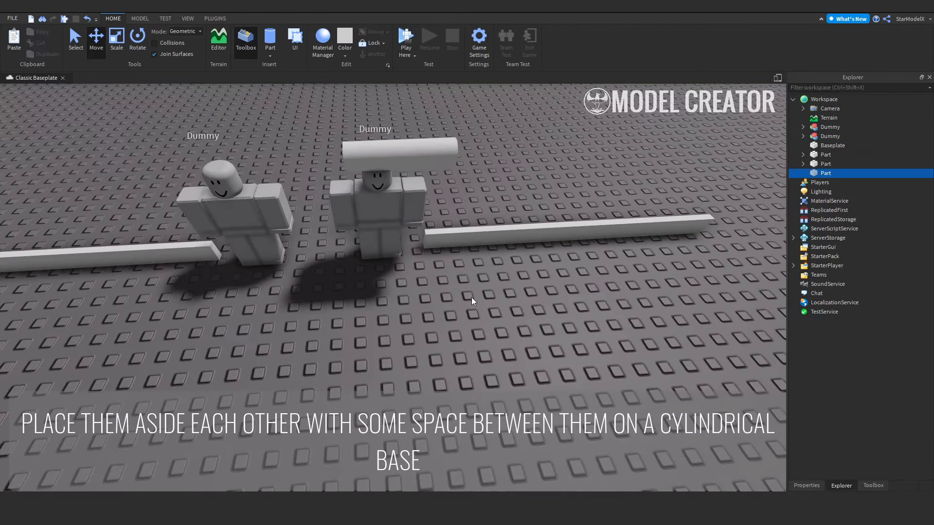
{"action": "left_click_drag", "start_coordinate": [387, 146], "coordinate": [370, 294]}
{"action": "key", "text": "ctrl+t"}
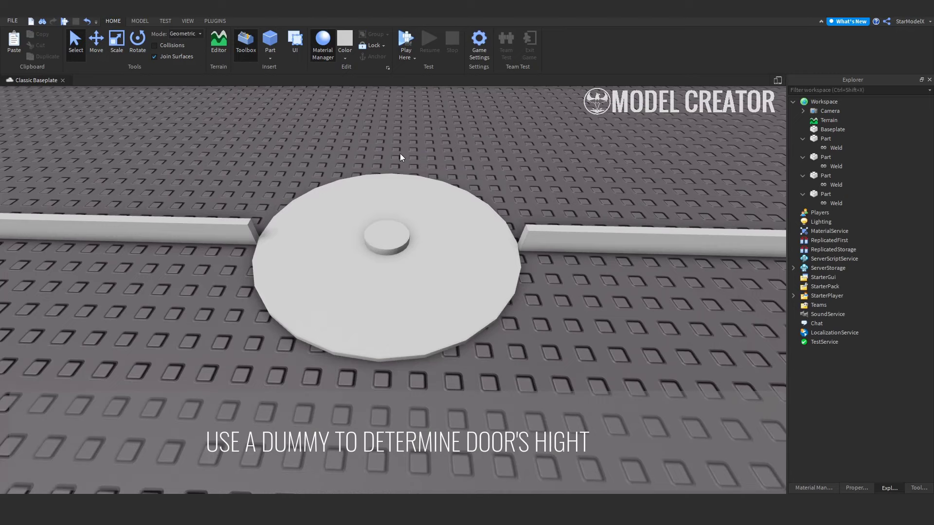
Add a dummy rig and place it on the round base beside the small central cylinder as a height reference.
{"action": "left_click", "coordinate": [215, 19]}
{"action": "left_click", "coordinate": [413, 267]}
{"action": "left_click_drag", "start_coordinate": [413, 267], "coordinate": [453, 262]}
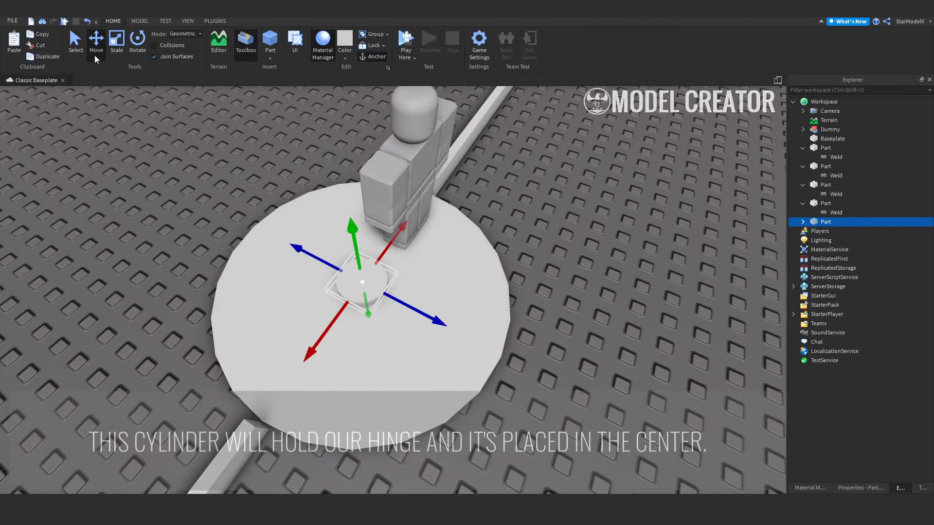
Position the new block over the central hinge cylinder and scale it into a 0.3-stud-thick door panel spanning the base.
{"action": "mouse_move", "coordinate": [406, 251]}
{"action": "right_mouse_down"}
{"action": "mouse_move", "coordinate": [406, 229]}
{"action": "mouse_move", "coordinate": [406, 250]}
{"action": "right_mouse_up"}
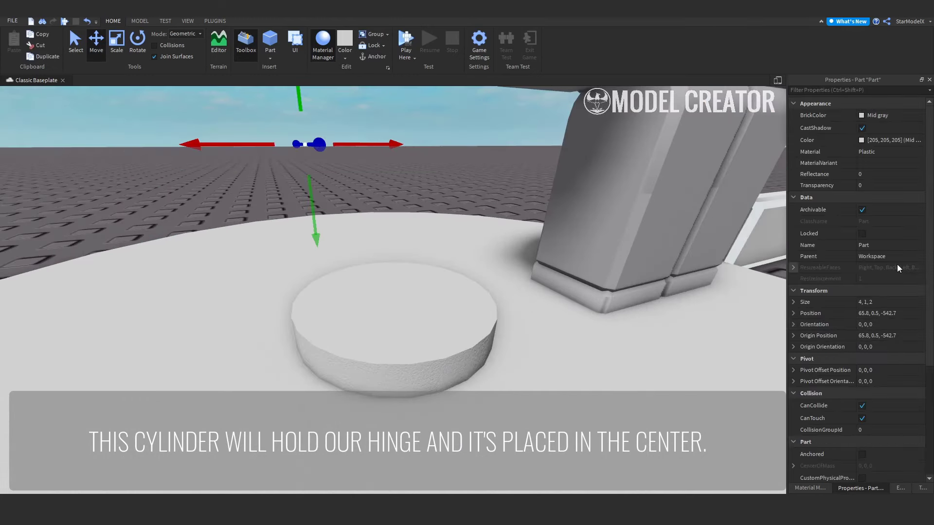
{"action": "key", "text": "Return"}
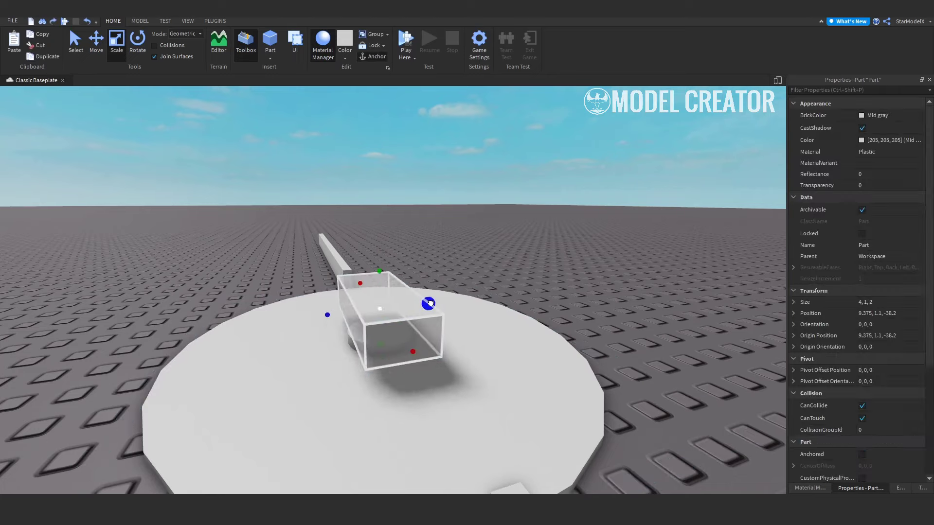
{"action": "left_click_drag", "start_coordinate": [429, 304], "coordinate": [406, 307]}
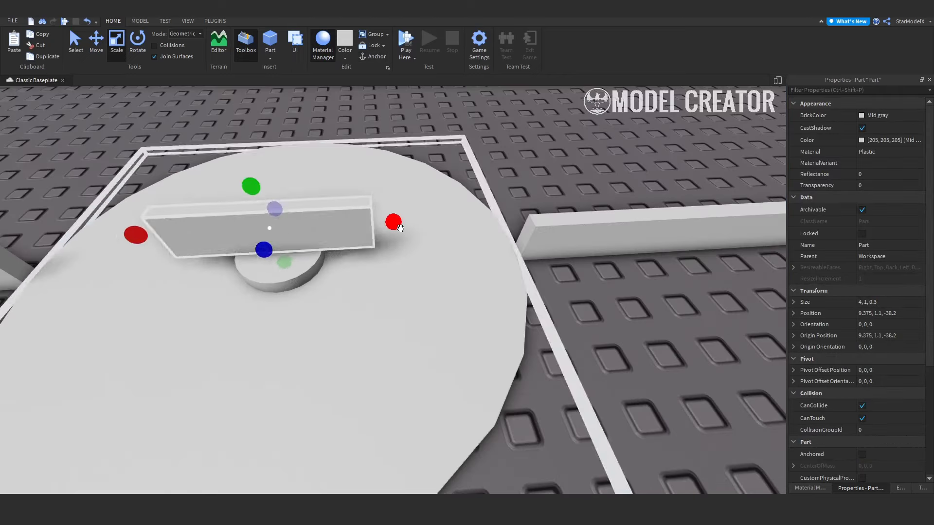
{"action": "left_click_drag", "start_coordinate": [392, 224], "coordinate": [523, 215]}
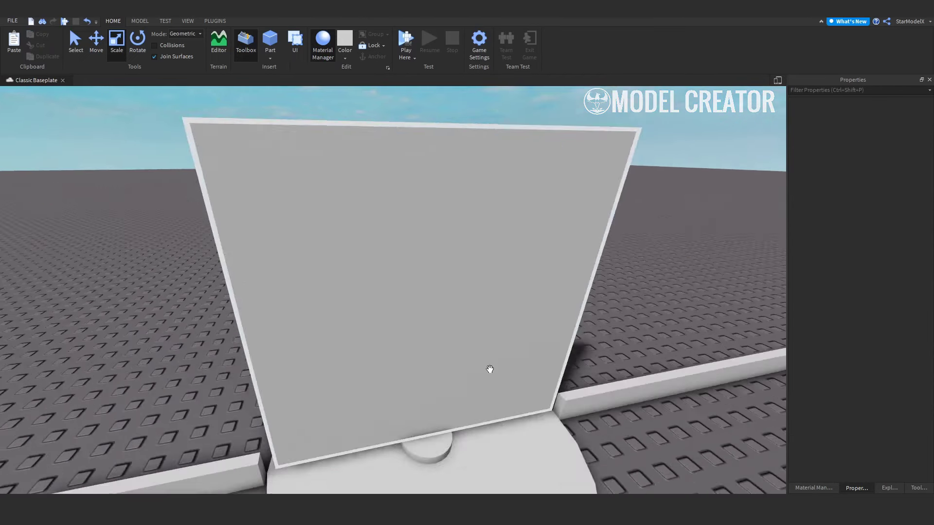
{"action": "left_click_drag", "start_coordinate": [347, 290], "coordinate": [354, 146]}
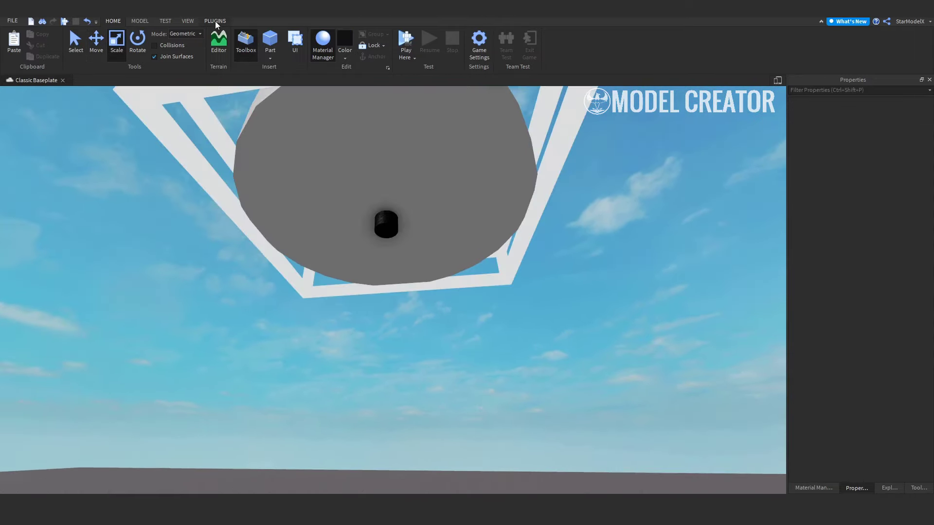
Run the simulation to check that the hinge joins the raised cylinder to the door panel, and stop it.
{"action": "key", "text": "ctrl+2"}
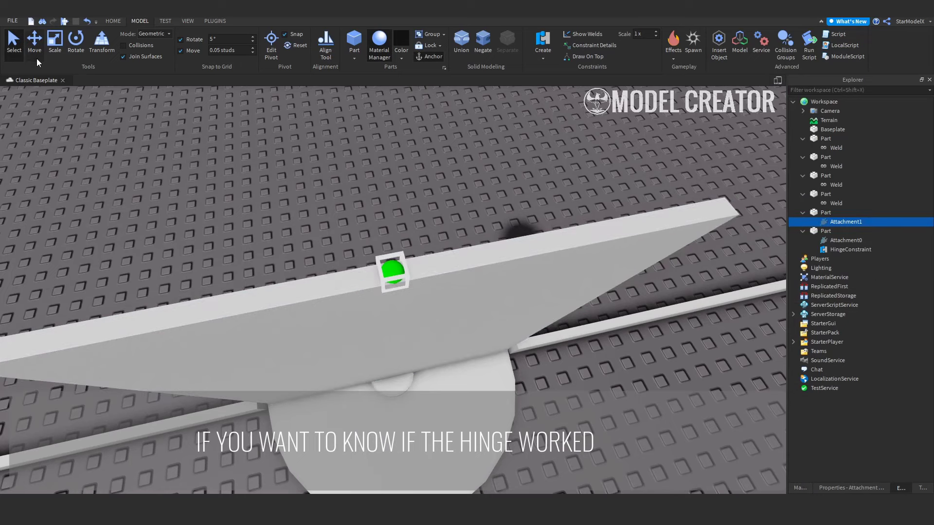
{"action": "key", "text": "ctrl+2"}
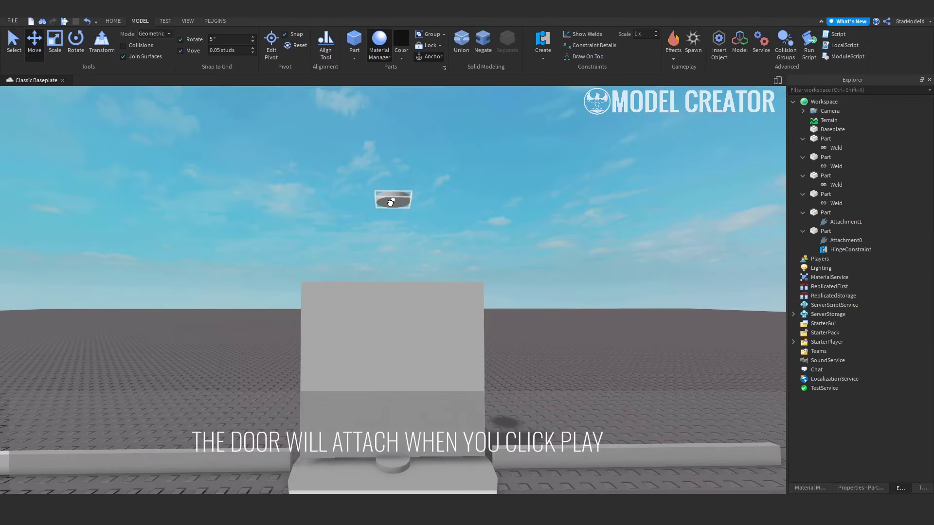
{"action": "left_click", "coordinate": [393, 199]}
{"action": "left_click", "coordinate": [113, 21]}
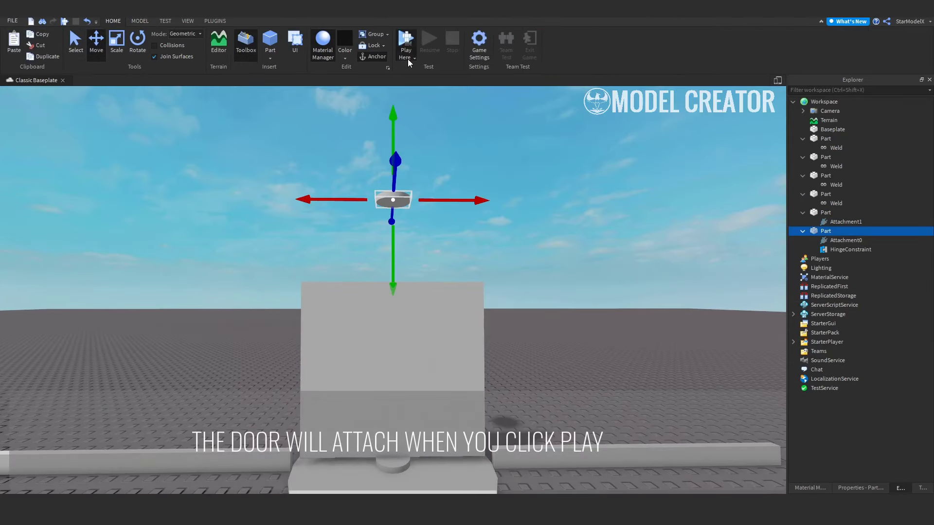
{"action": "left_click", "coordinate": [406, 42]}
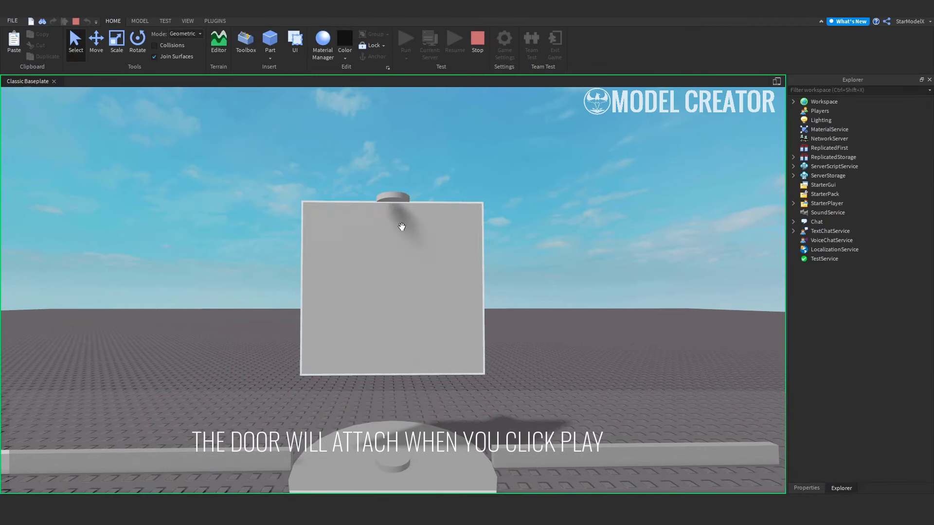
{"action": "left_click", "coordinate": [476, 43]}
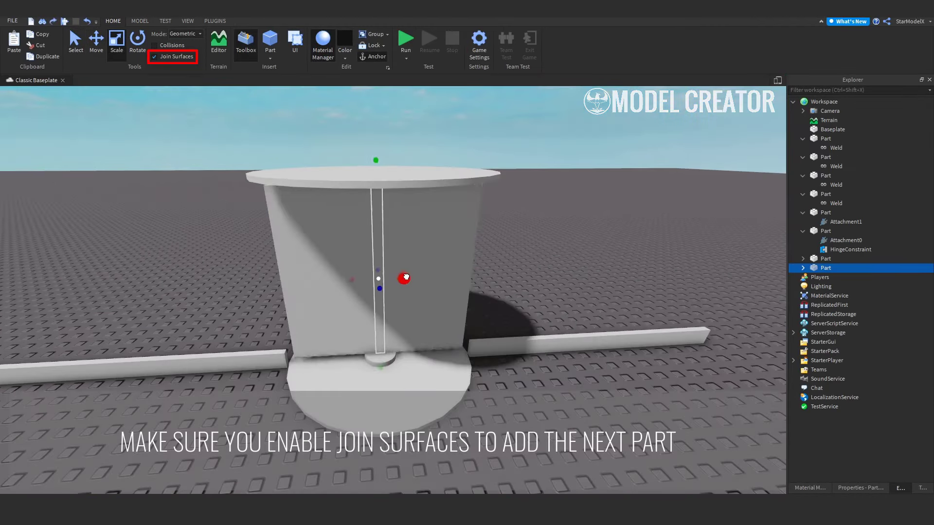
Scale the second panel, set perpendicular to the main door panel, to fit between the top and bottom discs.
{"action": "right_click_drag", "start_coordinate": [448, 292], "coordinate": [450, 294]}
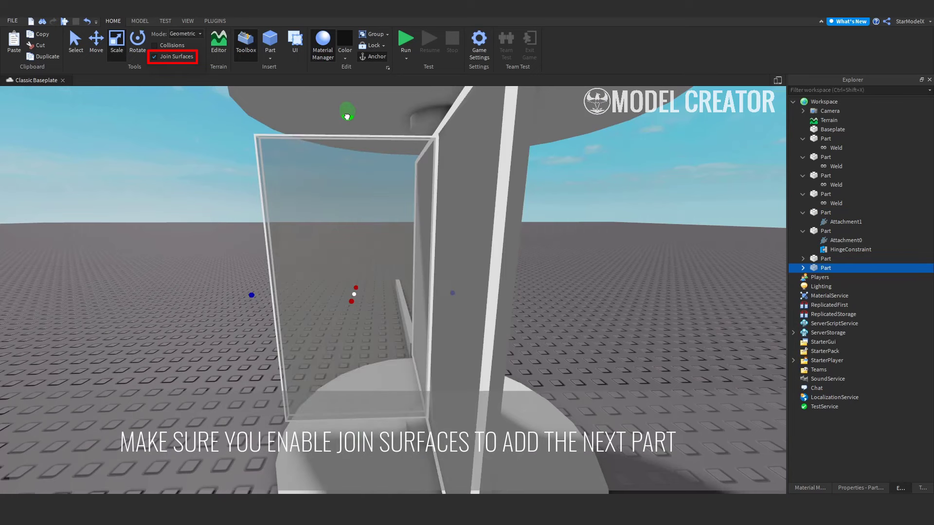
{"action": "scroll", "coordinate": [451, 295], "scroll_direction": "down", "scroll_amount": 5}
{"action": "left_click", "coordinate": [567, 271]}
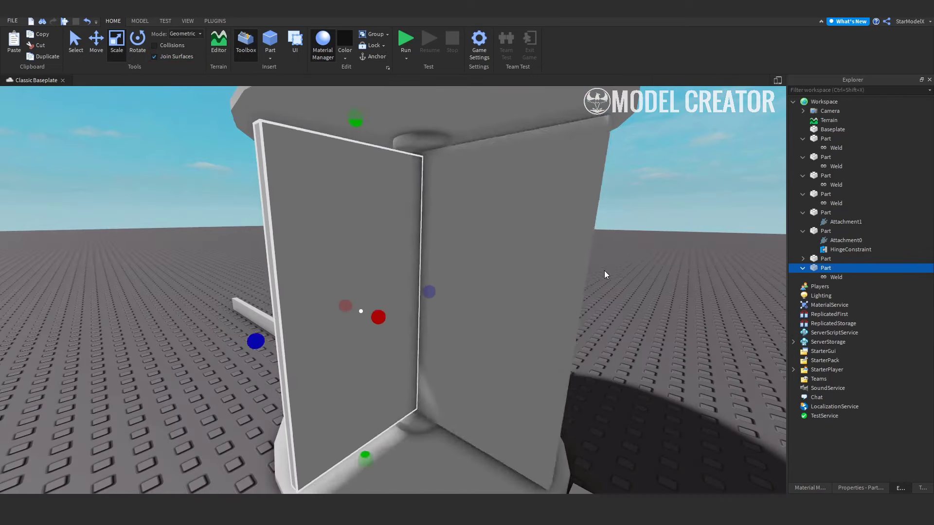
Duplicate the perpendicular panel to the opposite side of the main door panel and test-run the revolving door.
{"action": "right_click_drag", "start_coordinate": [604, 271], "coordinate": [204, 114]}
{"action": "key", "text": "ctrl+d"}
{"action": "key", "text": "ctrl+2"}
{"action": "key", "text": "f"}
{"action": "scroll", "coordinate": [529, 308], "scroll_direction": "down", "scroll_amount": 5}
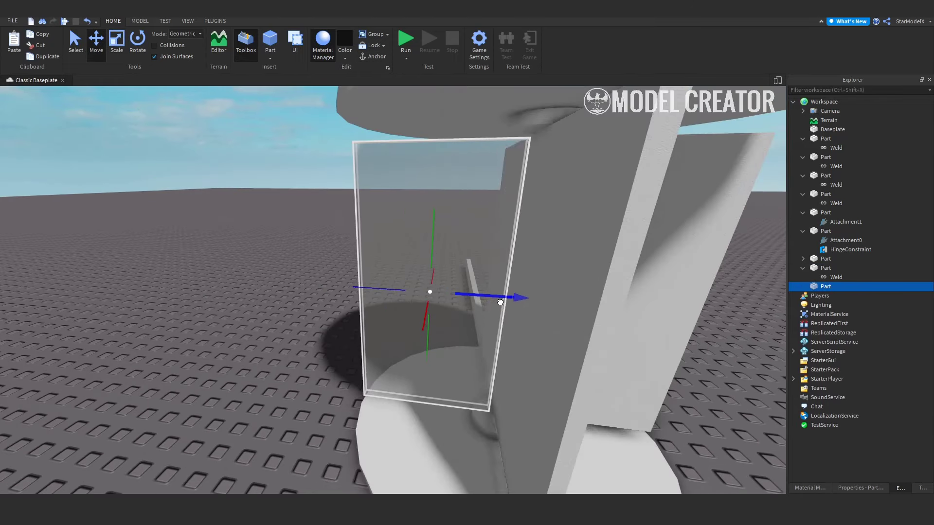
{"action": "right_click_drag", "start_coordinate": [507, 304], "coordinate": [507, 305]}
{"action": "scroll", "coordinate": [557, 367], "scroll_direction": "down", "scroll_amount": 5}
{"action": "right_click_drag", "start_coordinate": [557, 366], "coordinate": [556, 367]}
{"action": "left_click", "coordinate": [405, 42]}
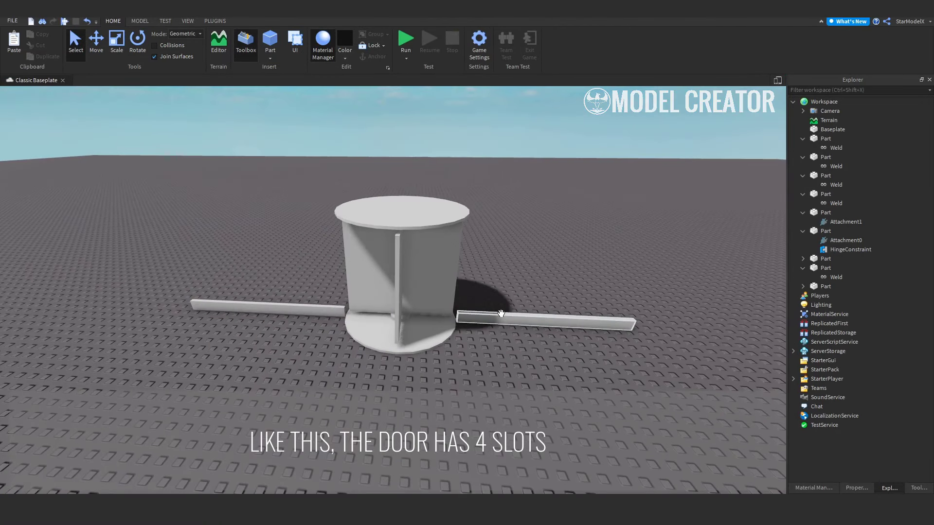
Build a wall taller than the door above one baseboard and duplicate it onto the opposite baseboard.
{"action": "left_click", "coordinate": [545, 311]}
{"action": "key", "text": "ctrl+3"}
{"action": "left_click_drag", "start_coordinate": [545, 307], "coordinate": [536, 276]}
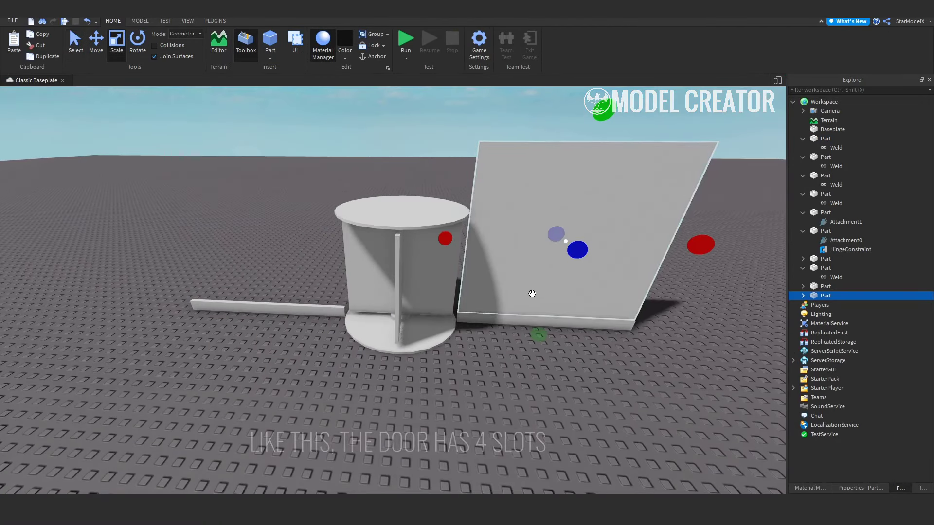
{"action": "key", "text": "ctrl+d"}
{"action": "key", "text": "ctrl+2"}
{"action": "left_click_drag", "start_coordinate": [606, 244], "coordinate": [317, 244]}
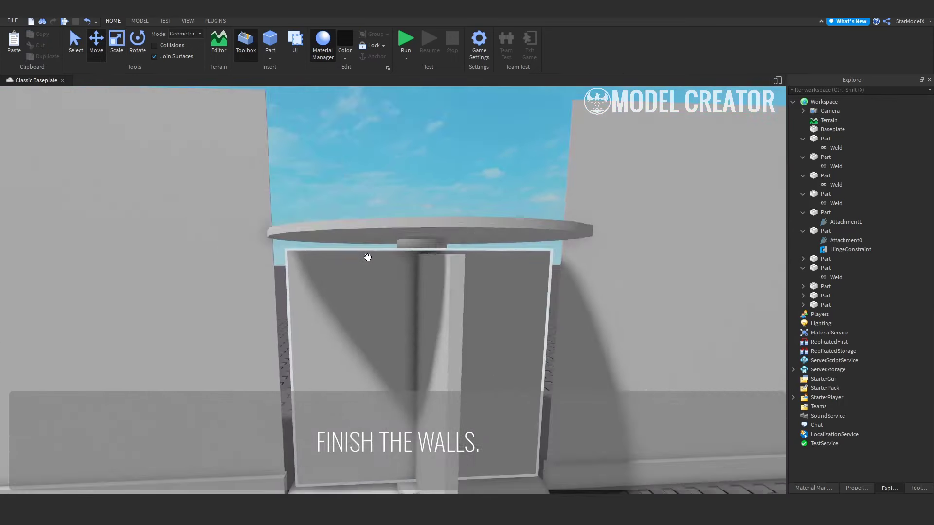
{"action": "left_click", "coordinate": [295, 252]}
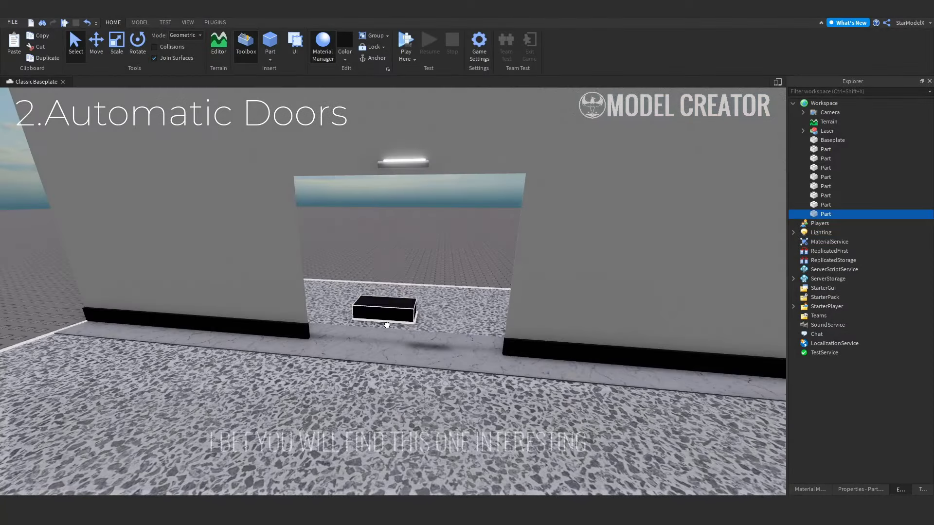
Scale the black block in the doorway into a thin panel that fills the whole opening.
{"action": "key", "text": "ctrl+3"}
{"action": "scroll", "coordinate": [427, 288], "scroll_direction": "up", "scroll_amount": 8}
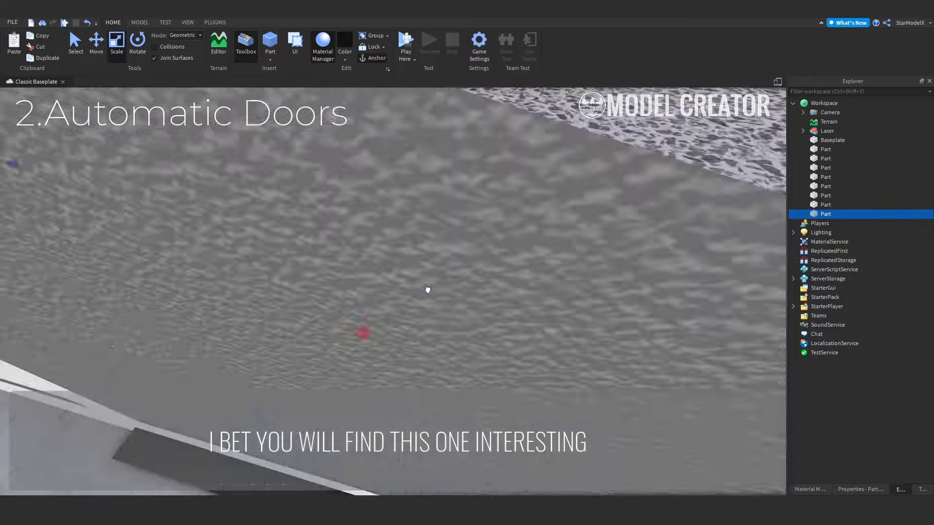
{"action": "key", "text": "f"}
{"action": "scroll", "coordinate": [416, 297], "scroll_direction": "up", "scroll_amount": 3}
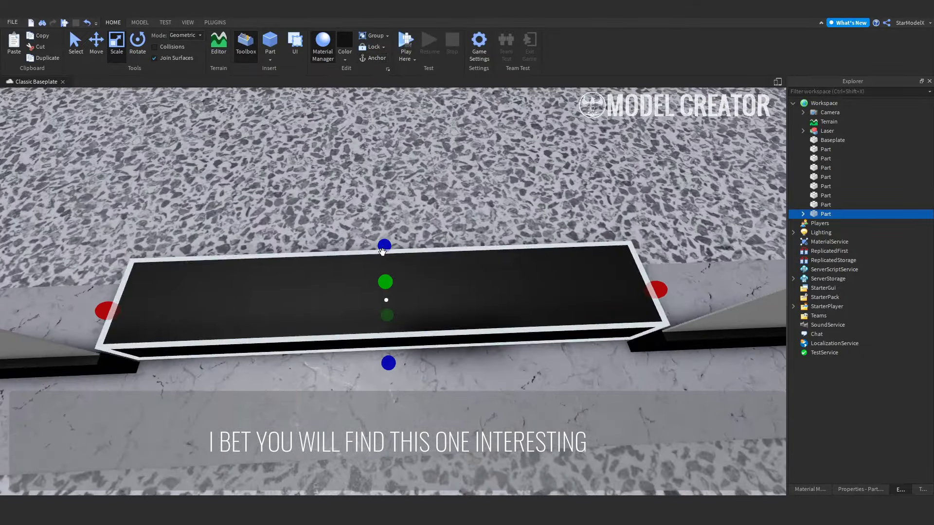
{"action": "right_click_drag", "start_coordinate": [389, 304], "coordinate": [404, 310]}
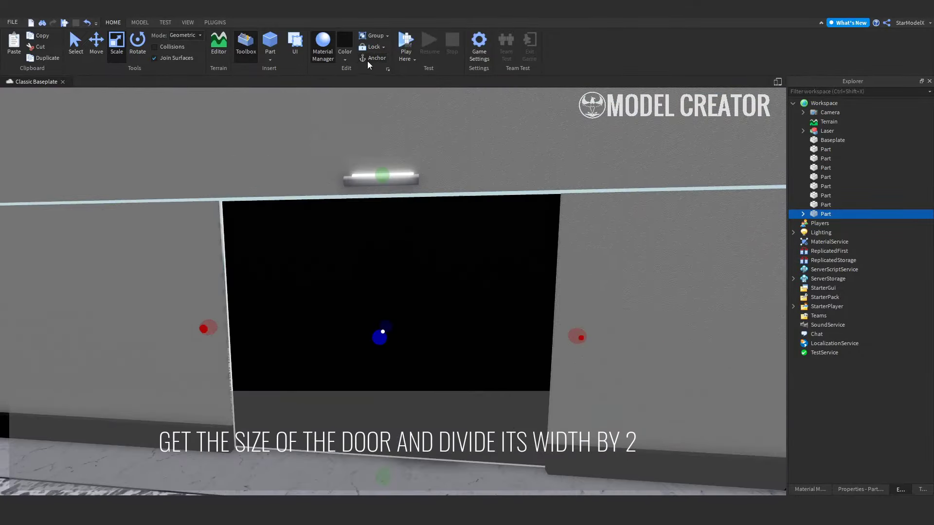
Halve the black door panel's width by setting its size to 5.3, 8.568, 0.185.
{"action": "left_click", "coordinate": [859, 490]}
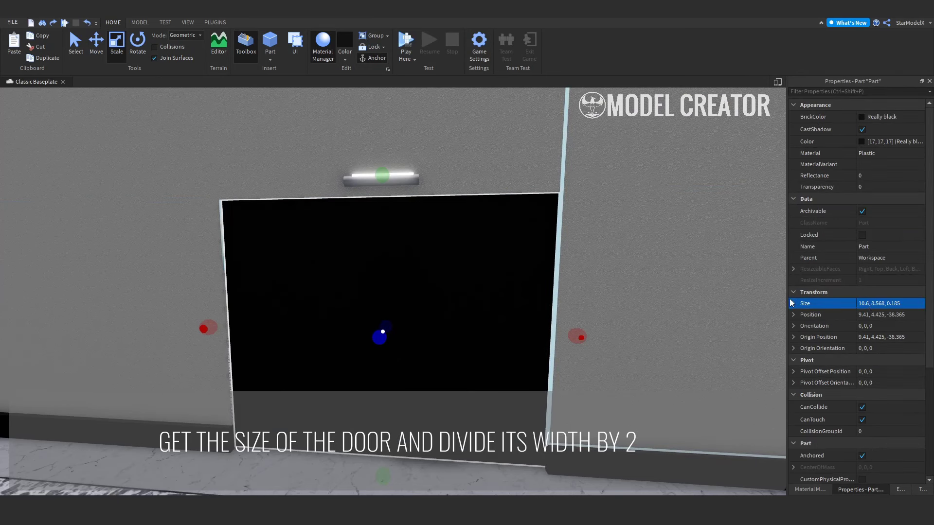
{"action": "key", "text": "Return"}
{"action": "left_click", "coordinate": [96, 42]}
Give the door panel 0.3 transparency and the colour 76, 81, 117, and move it toward the doorway's right side.
{"action": "left_click", "coordinate": [891, 187]}
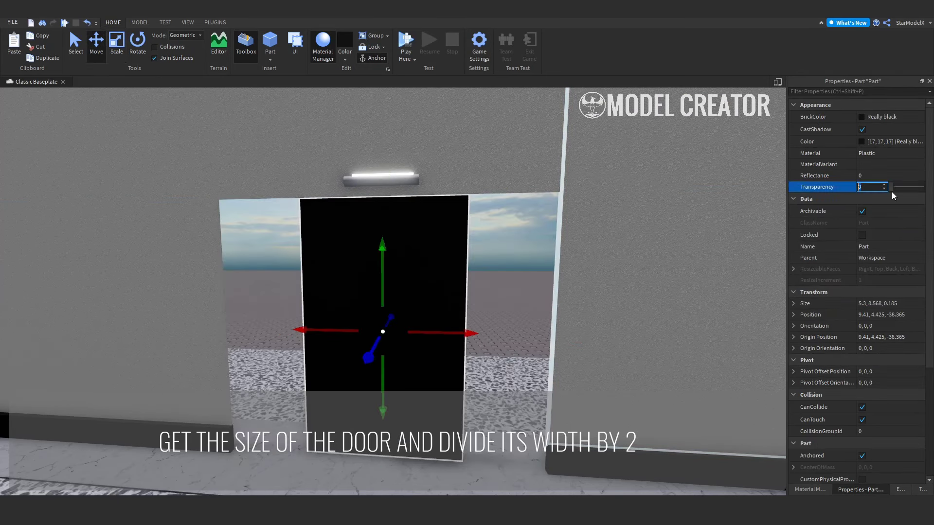
{"action": "left_click_drag", "start_coordinate": [892, 187], "coordinate": [902, 188]}
{"action": "left_click", "coordinate": [861, 144]}
{"action": "type", "text": "[93, 80, 102]"}
{"action": "key", "text": "Return"}
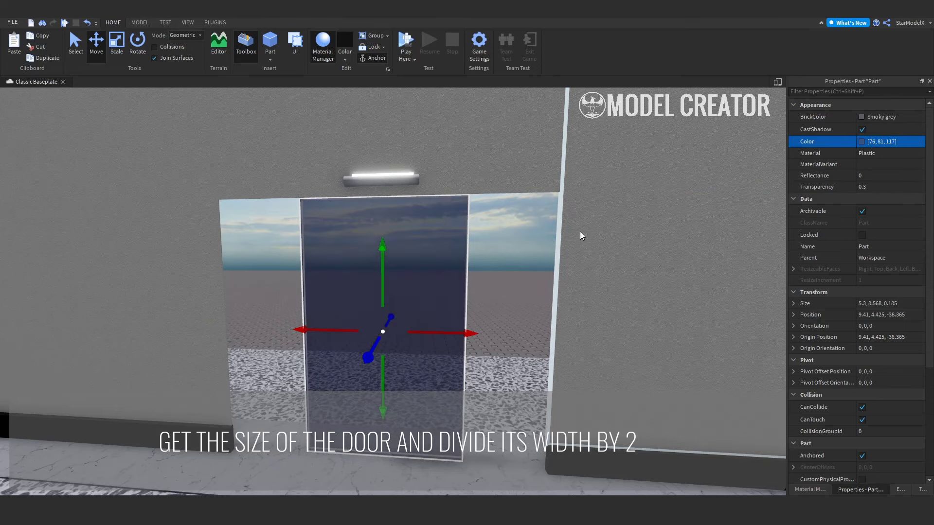
{"action": "left_click_drag", "start_coordinate": [436, 333], "coordinate": [489, 336]}
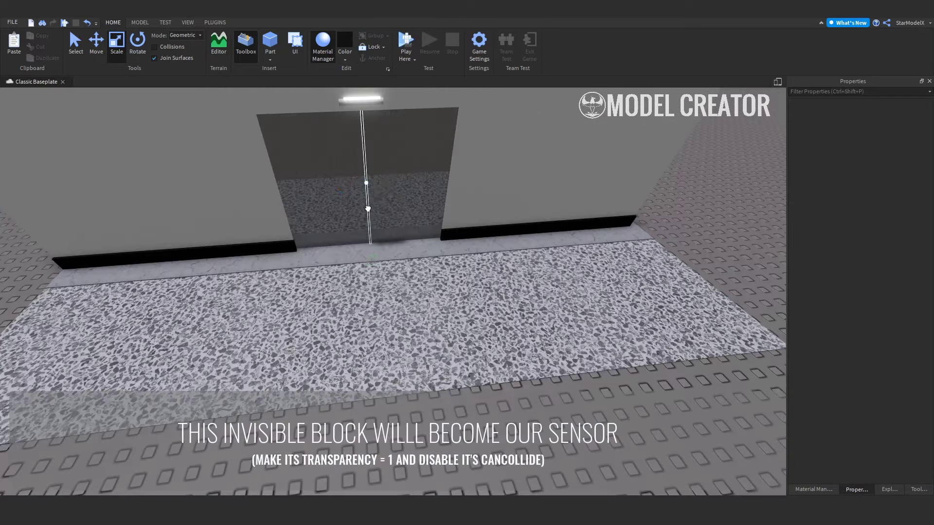
Disable CanCollide on the black sensor block in front of the doors and set its transparency to 1.
{"action": "left_click", "coordinate": [368, 194]}
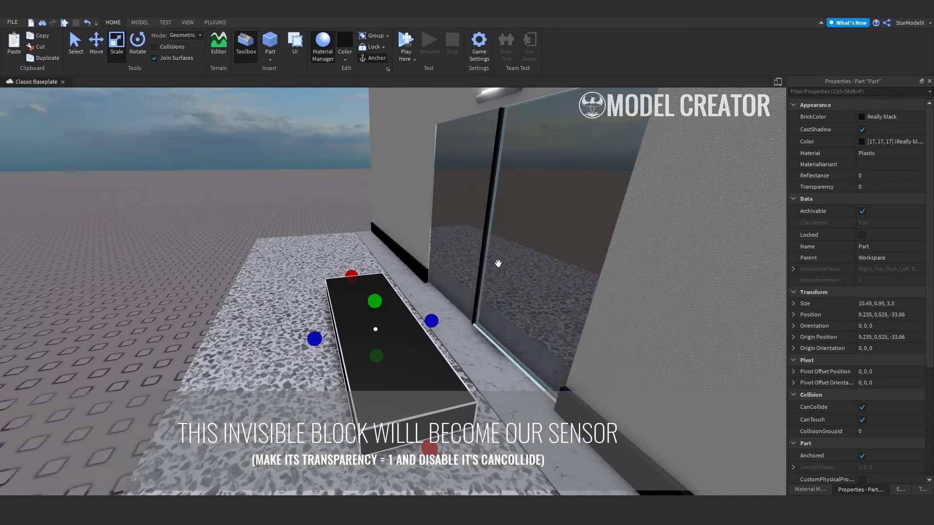
{"action": "scroll", "coordinate": [869, 294], "scroll_direction": "down", "scroll_amount": 3}
{"action": "scroll", "coordinate": [858, 306], "scroll_direction": "up", "scroll_amount": 3}
{"action": "left_click", "coordinate": [871, 186]}
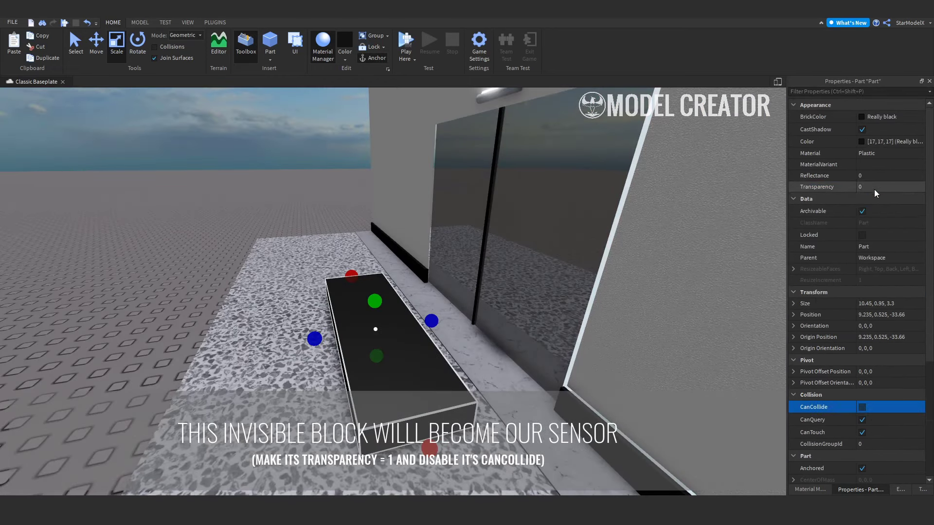
{"action": "type", "text": "1"}
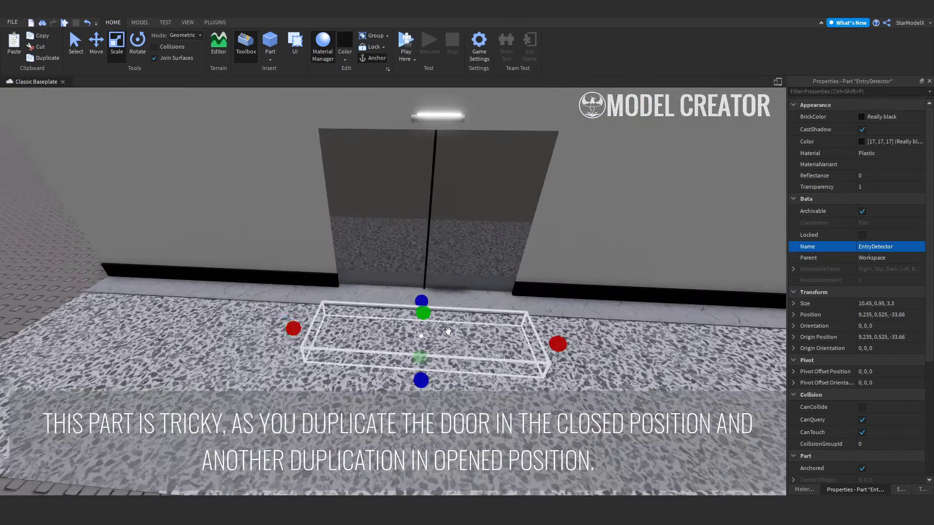
Rename the right-hand door panel as door1.
{"action": "scroll", "coordinate": [307, 330], "scroll_direction": "up", "scroll_amount": 5}
{"action": "left_click", "coordinate": [354, 273]}
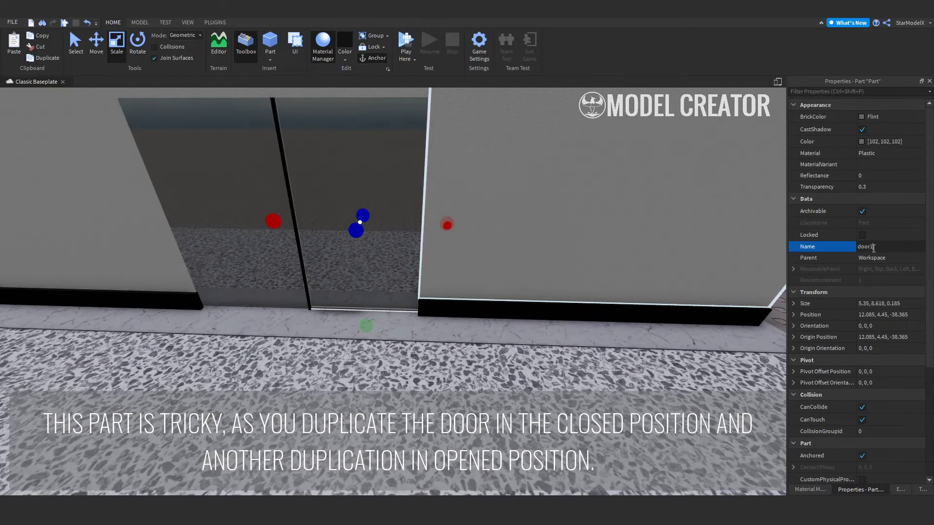
{"action": "scroll", "coordinate": [391, 249], "scroll_direction": "down", "scroll_amount": 4}
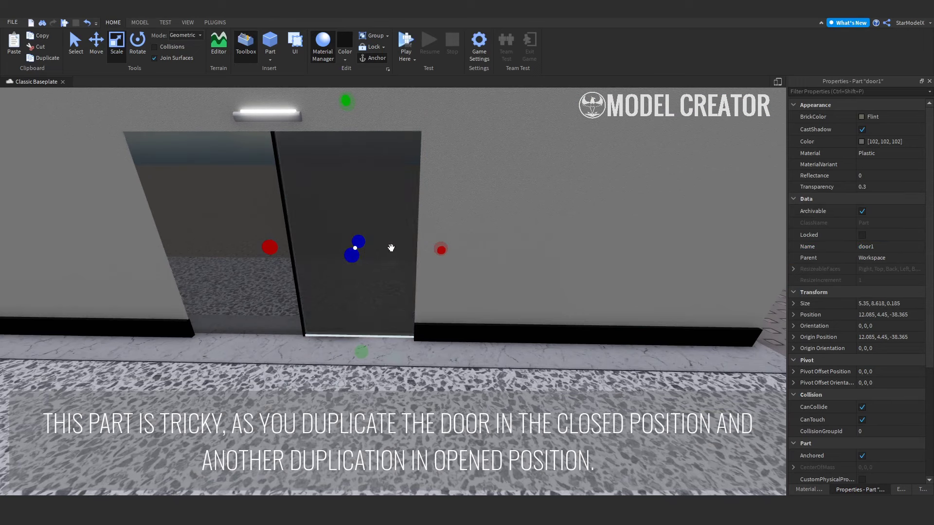
Set the transparency of the closed-position copy of door1 to 1 and rename it doorclose1.
{"action": "type", "text": "1"}
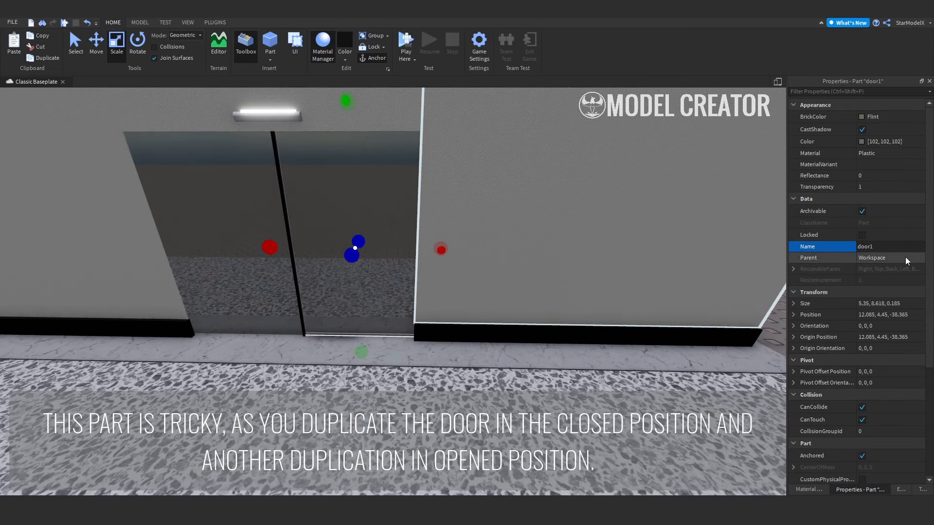
{"action": "type", "text": "doorclose1"}
{"action": "key", "text": "Return"}
{"action": "scroll", "coordinate": [393, 323], "scroll_direction": "down", "scroll_amount": 3}
{"action": "scroll", "coordinate": [393, 323], "scroll_direction": "up", "scroll_amount": 2}
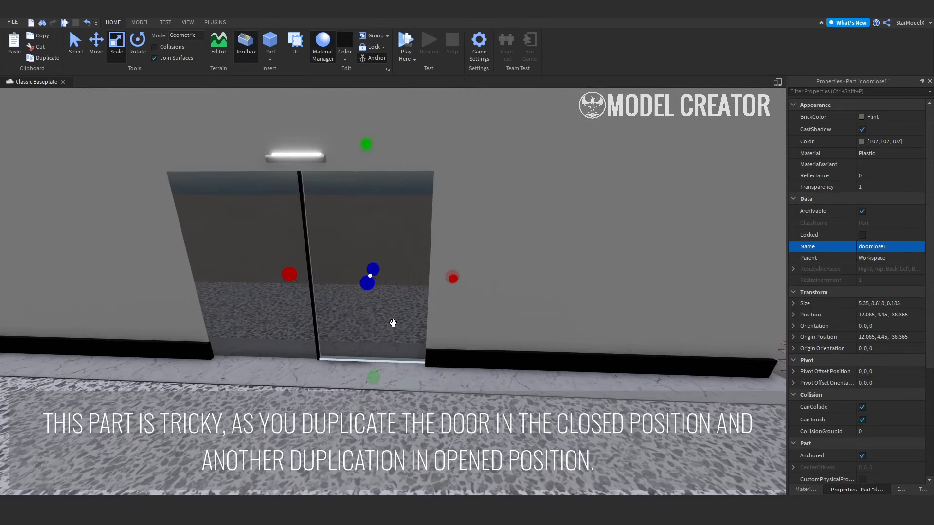
Move a copy of doorclose1 sideways into the wall to about X 16.685 and rename it dooropen1.
{"action": "key", "text": "ctrl+2"}
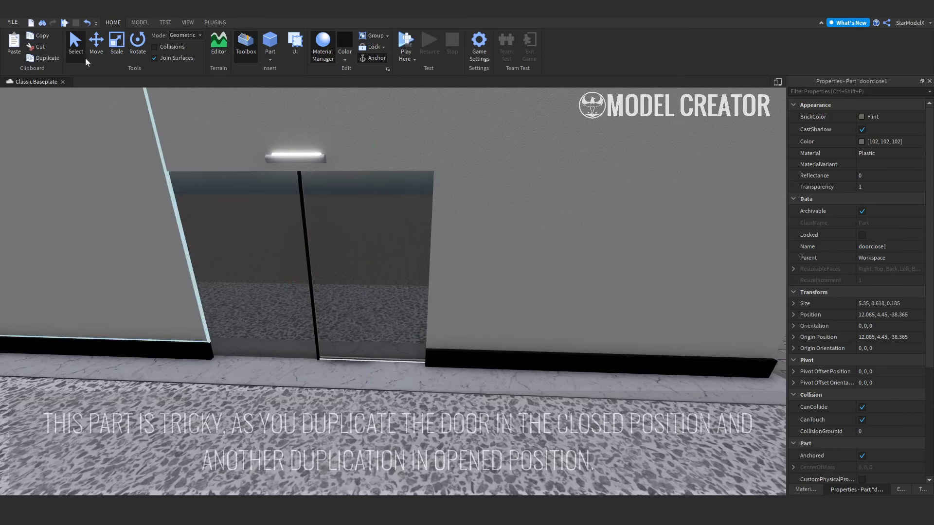
{"action": "left_click_drag", "start_coordinate": [413, 277], "coordinate": [521, 285]}
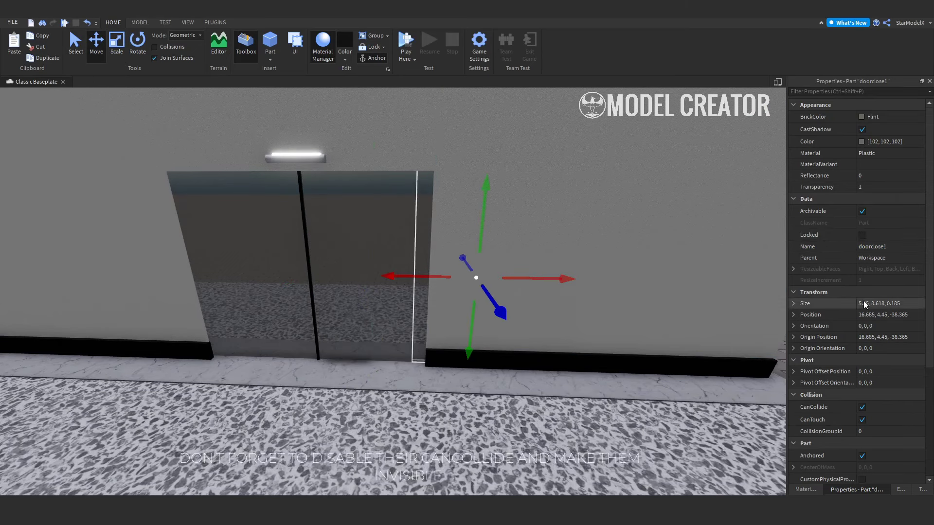
{"action": "type", "text": "open"}
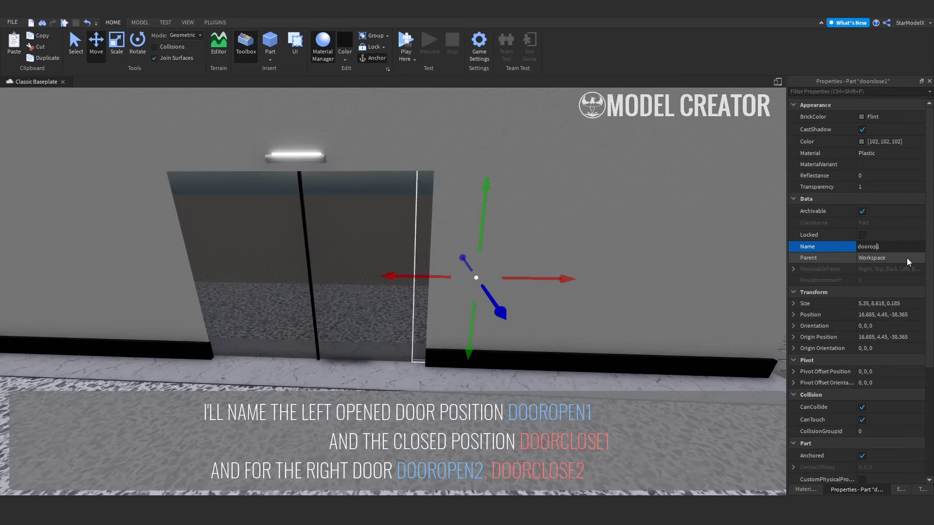
{"action": "key", "text": "Return"}
Rename the door2 copy doorclose2 with transparency 1, and place a copy named dooropen2 inside the left wall at about X 1.985.
{"action": "scroll", "coordinate": [415, 287], "scroll_direction": "down", "scroll_amount": 3}
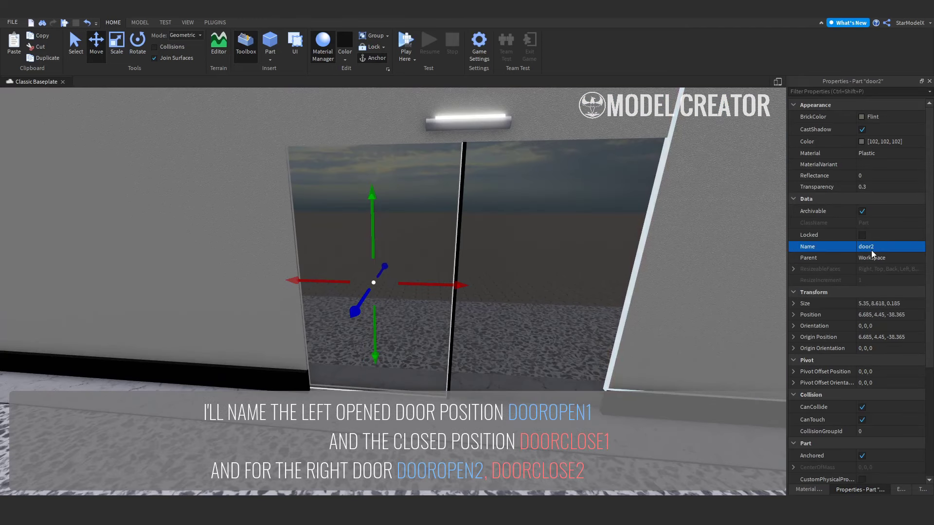
{"action": "scroll", "coordinate": [413, 306], "scroll_direction": "down", "scroll_amount": 5}
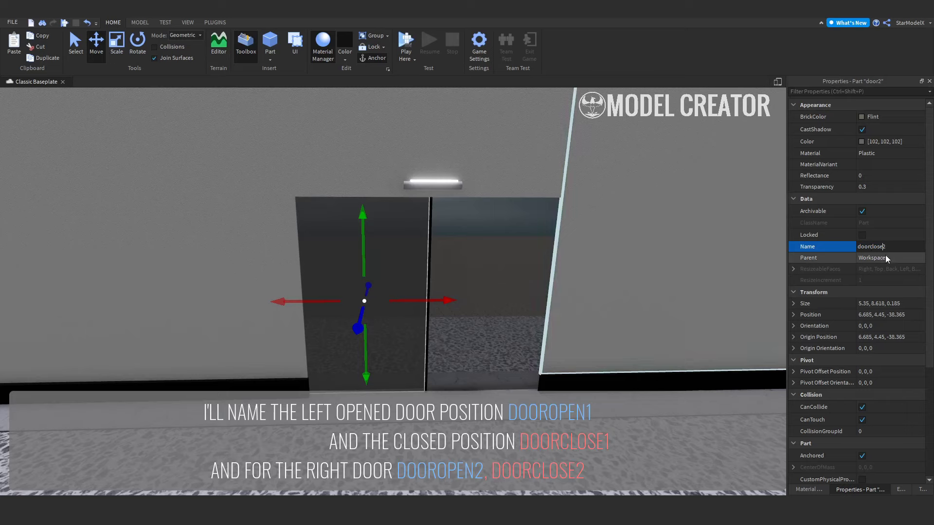
{"action": "left_click", "coordinate": [878, 187]}
{"action": "type", "text": "0"}
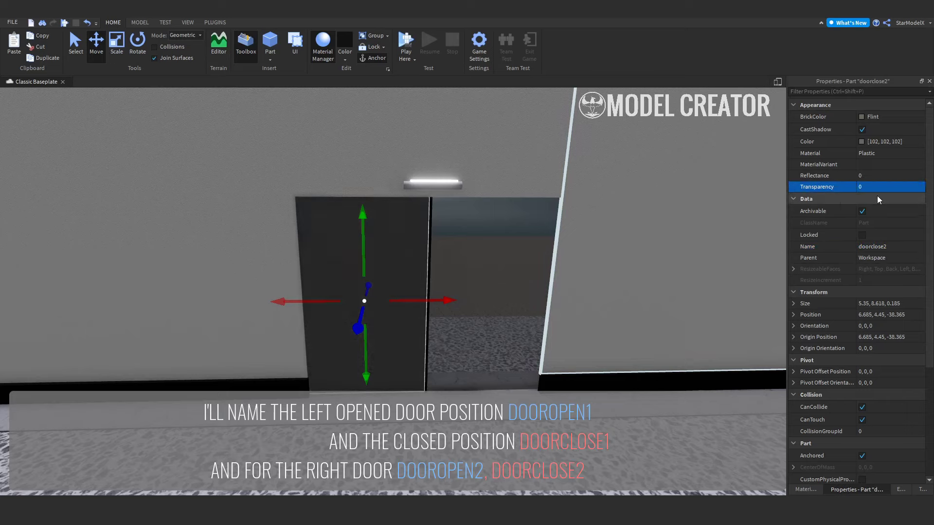
{"action": "type", "text": "1"}
{"action": "key", "text": "Return"}
{"action": "left_click_drag", "start_coordinate": [423, 301], "coordinate": [358, 309]}
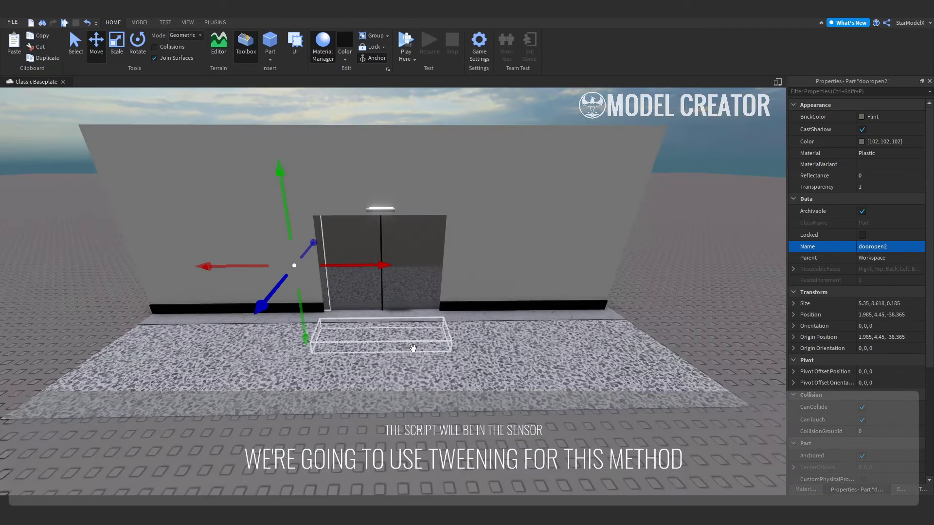
In the sensor block's script, change the door reference to door1 in both the opening and closing tweens.
{"action": "left_click", "coordinate": [413, 348]}
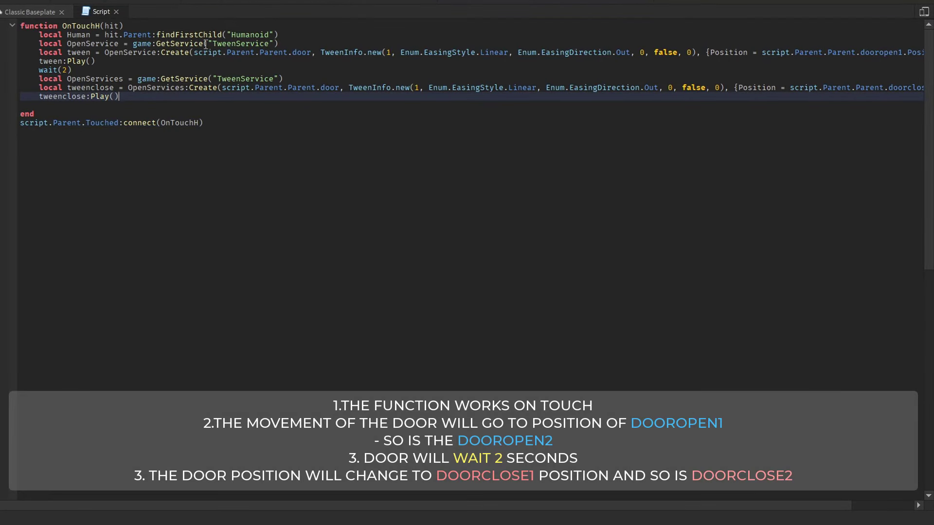
{"action": "left_click", "coordinate": [335, 54]}
{"action": "left_click", "coordinate": [341, 88]}
{"action": "type", "text": "1"}
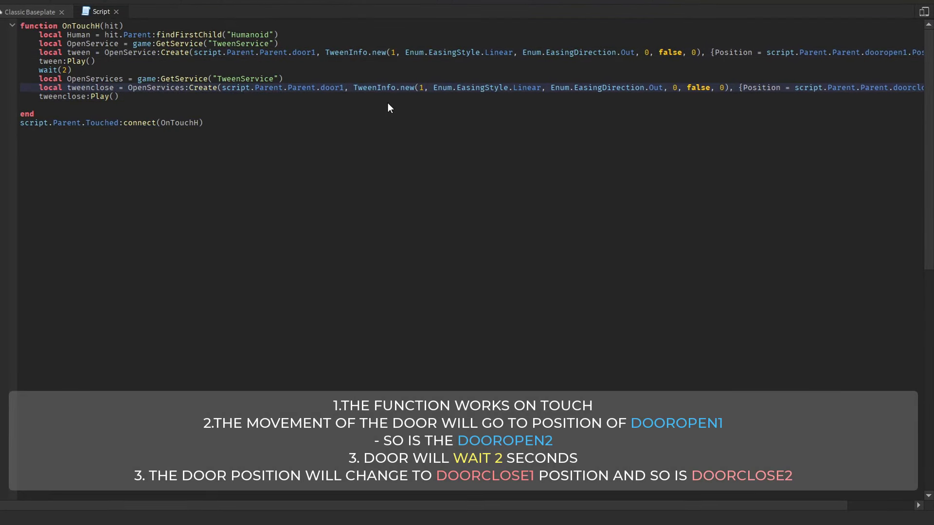
{"action": "scroll", "coordinate": [864, 93], "scroll_direction": "right", "scroll_amount": 3}
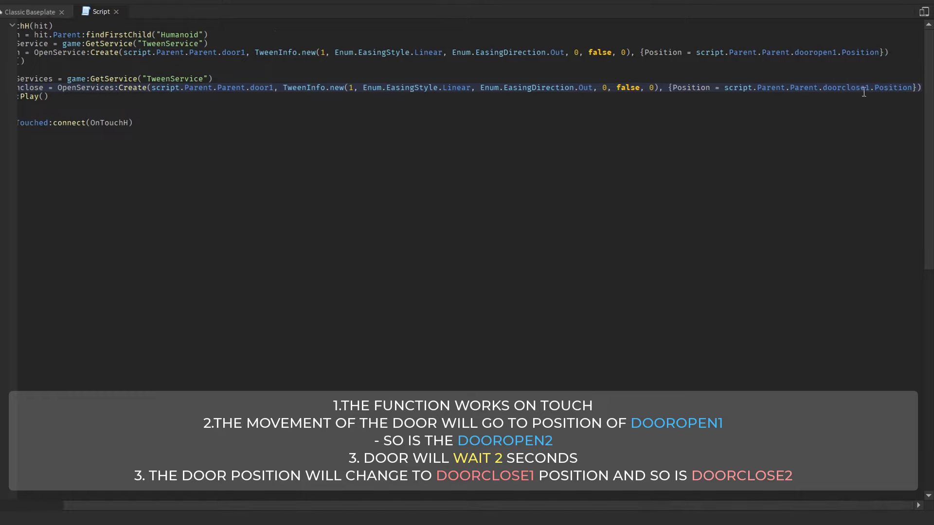
{"action": "scroll", "coordinate": [264, 130], "scroll_direction": "left", "scroll_amount": 3}
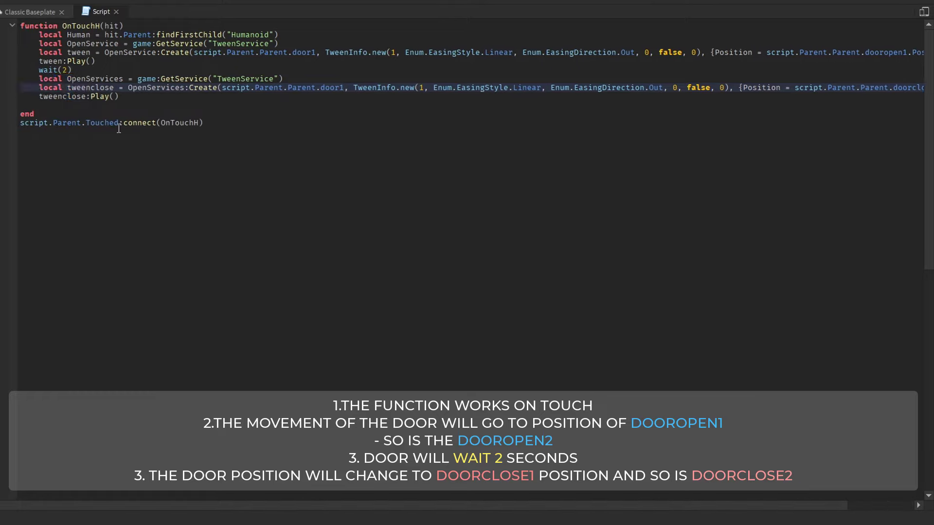
Duplicate the closing tween lines below wait(2) and point the first set at door2.
{"action": "left_click_drag", "start_coordinate": [120, 99], "coordinate": [73, 71]}
{"action": "key", "text": "ctrl+c"}
{"action": "left_click", "coordinate": [97, 72]}
{"action": "key", "text": "ctrl+v"}
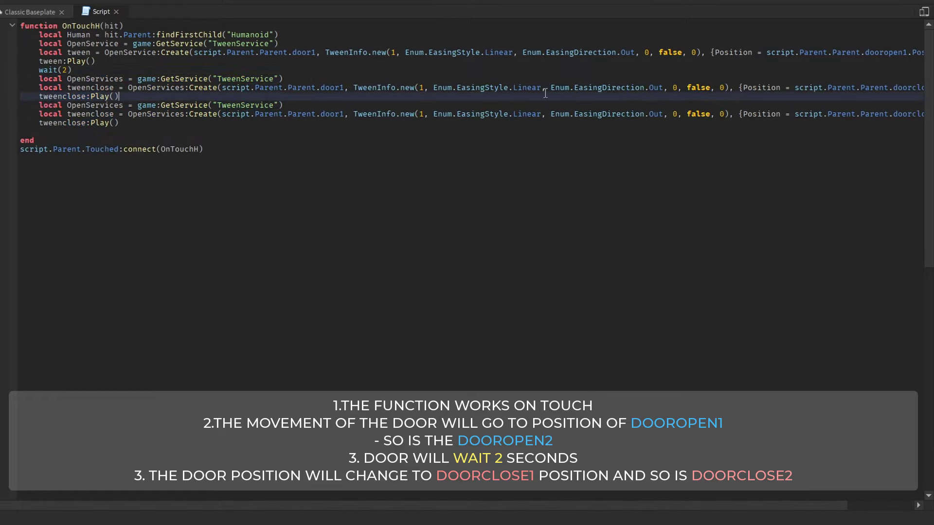
{"action": "left_click", "coordinate": [343, 88]}
{"action": "scroll", "coordinate": [855, 91], "scroll_direction": "right", "scroll_amount": 3}
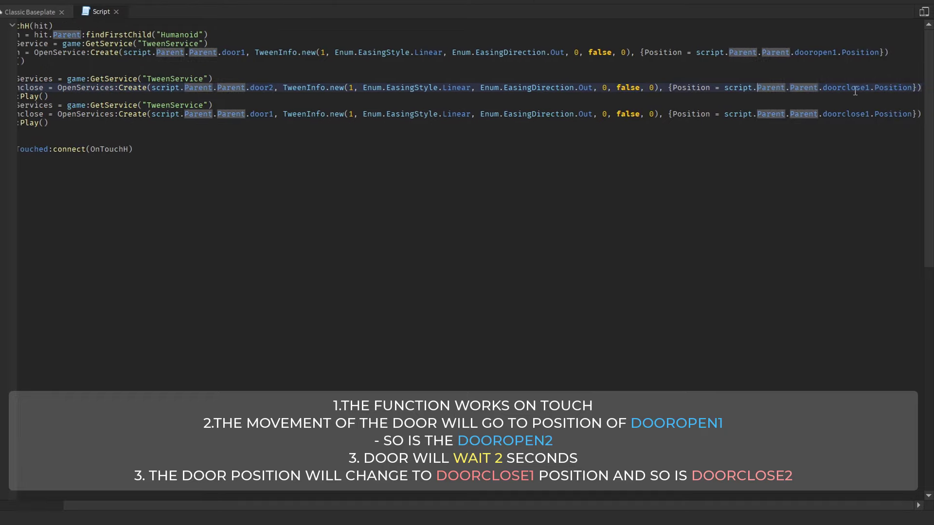
Duplicate the opening tween lines above wait(2) and point the copy at door2 and dooropen2.
{"action": "left_click_drag", "start_coordinate": [130, 49], "coordinate": [927, 55]}
{"action": "left_click", "coordinate": [741, 70]}
{"action": "left_click_drag", "start_coordinate": [96, 61], "coordinate": [89, 37]}
{"action": "left_click", "coordinate": [73, 56]}
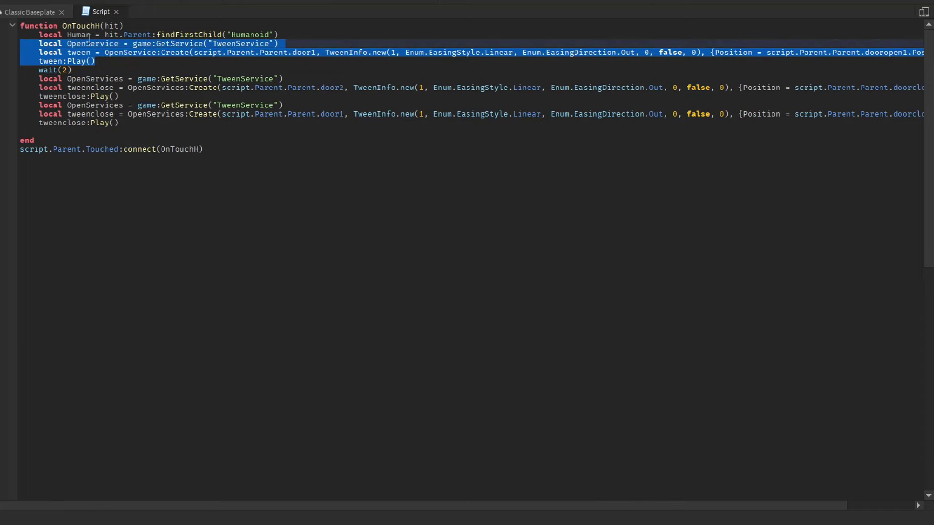
{"action": "key", "text": "ctrl+c"}
{"action": "left_click", "coordinate": [134, 62]}
{"action": "key", "text": "Return"}
{"action": "key", "text": "ctrl+v"}
{"action": "left_click", "coordinate": [314, 79]}
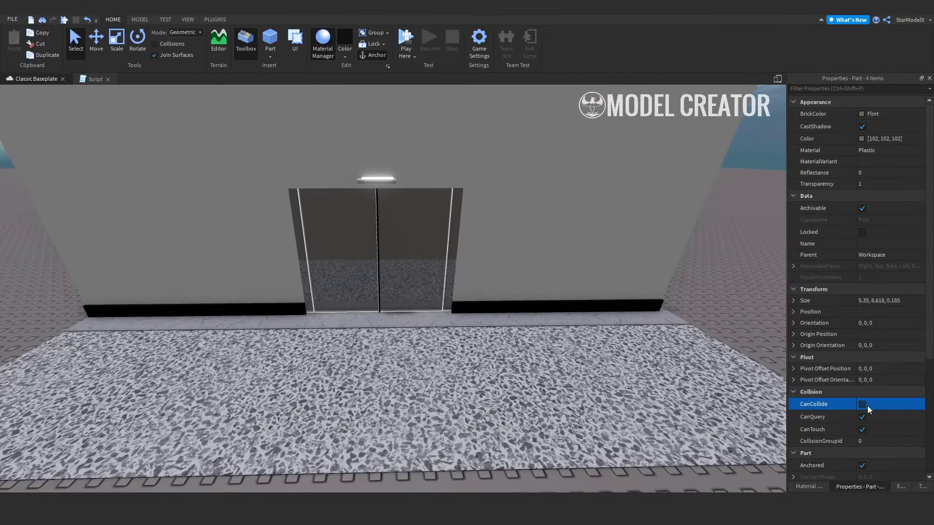
Inspect the collision and part properties of the thin vertical strip between the two doors.
{"action": "left_click", "coordinate": [719, 286]}
{"action": "left_click", "coordinate": [377, 210]}
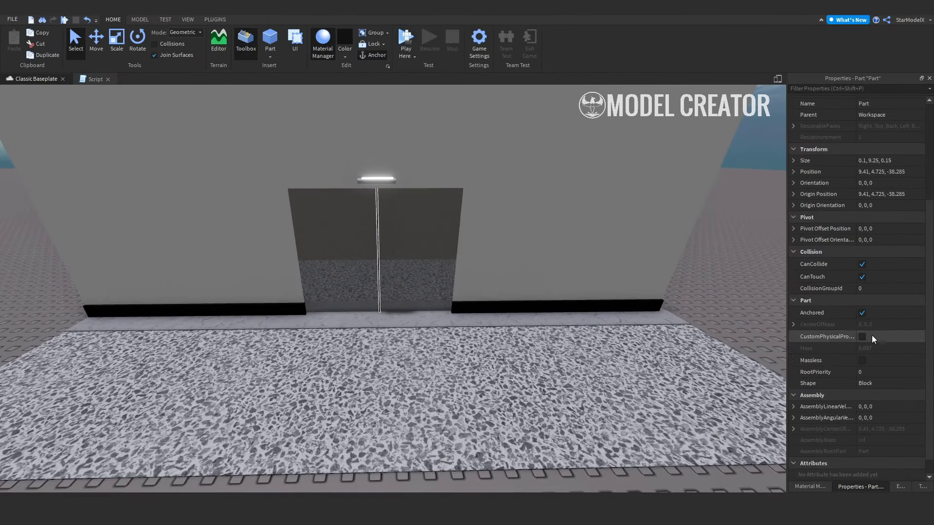
{"action": "scroll", "coordinate": [439, 198], "scroll_direction": "down", "scroll_amount": 10}
Play-test the sliding doors by walking the avatar over the sensor and through the doorway.
{"action": "key", "text": "F5"}
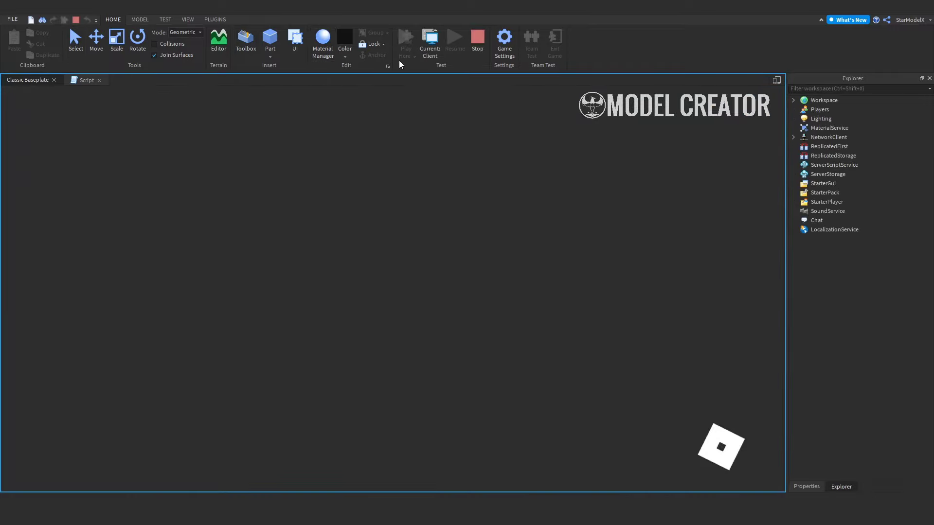
{"action": "key", "text": "w"}
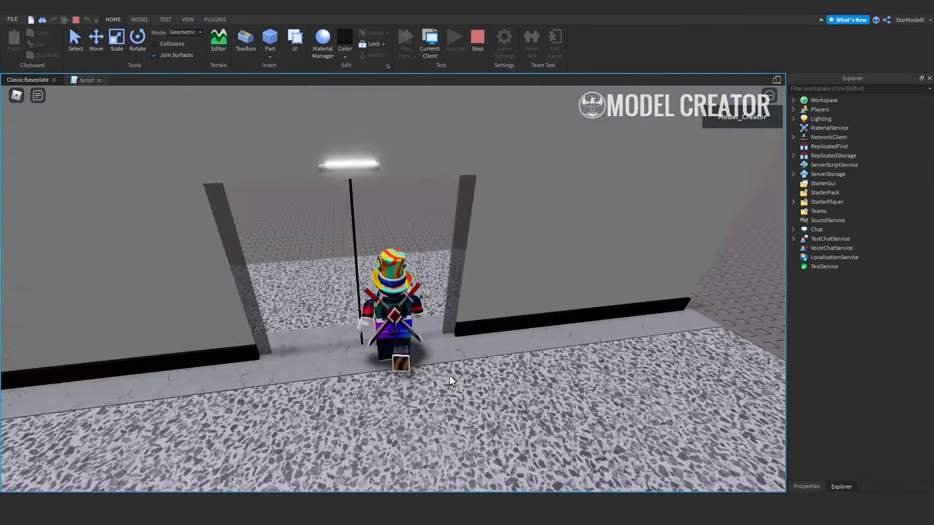
{"action": "key", "text": "w"}
{"action": "key", "text": "a"}
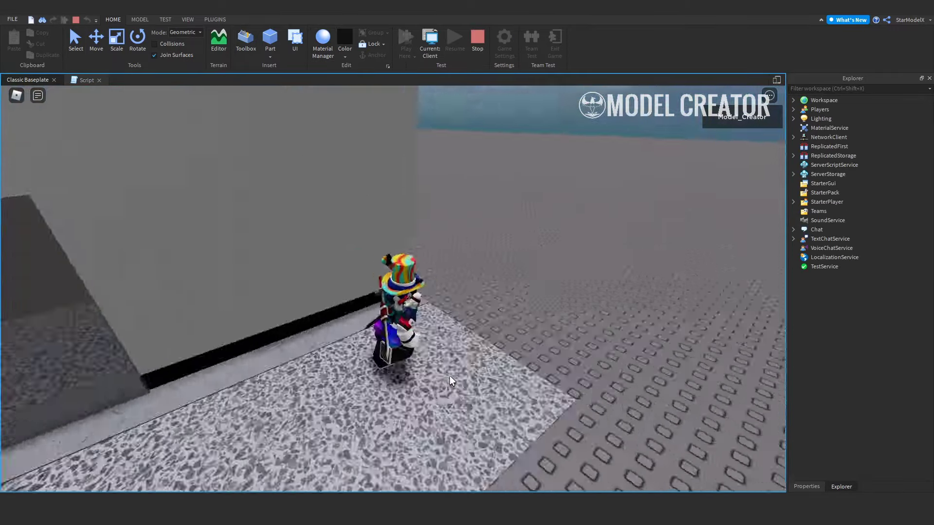
{"action": "key", "text": "w"}
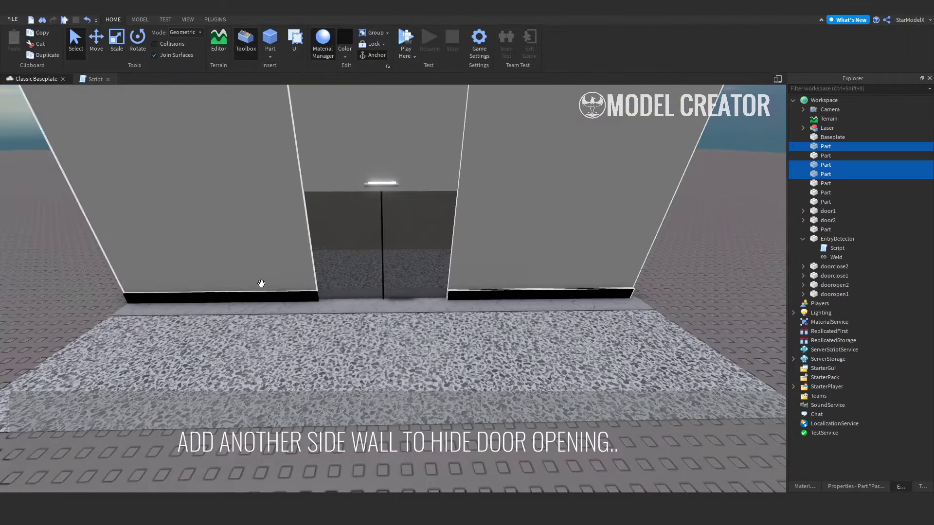
Duplicate the wall parts around the doorway as a second wall layer that hides the opened door panels.
{"action": "scroll", "coordinate": [261, 283], "scroll_direction": "down", "scroll_amount": 5}
{"action": "right_click_drag", "start_coordinate": [261, 283], "coordinate": [374, 227]}
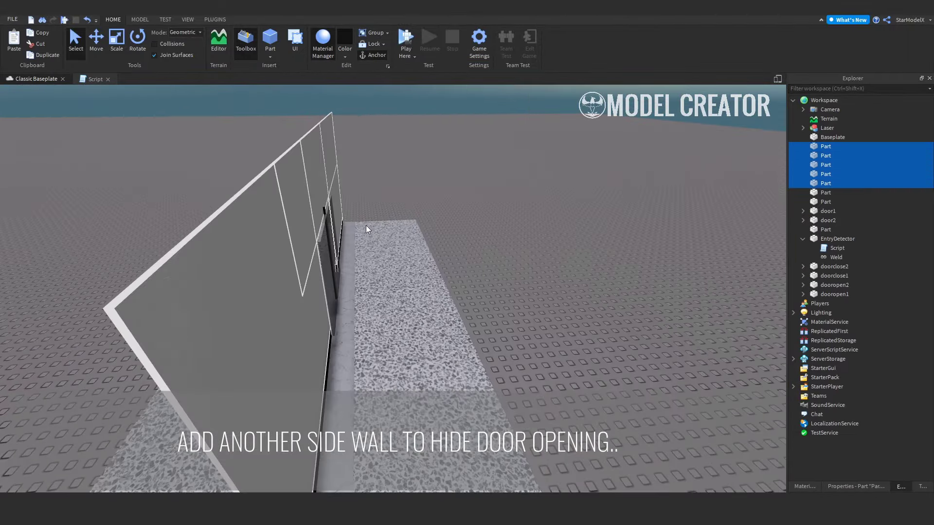
{"action": "key", "text": "ctrl+c"}
{"action": "key", "text": "ctrl+v"}
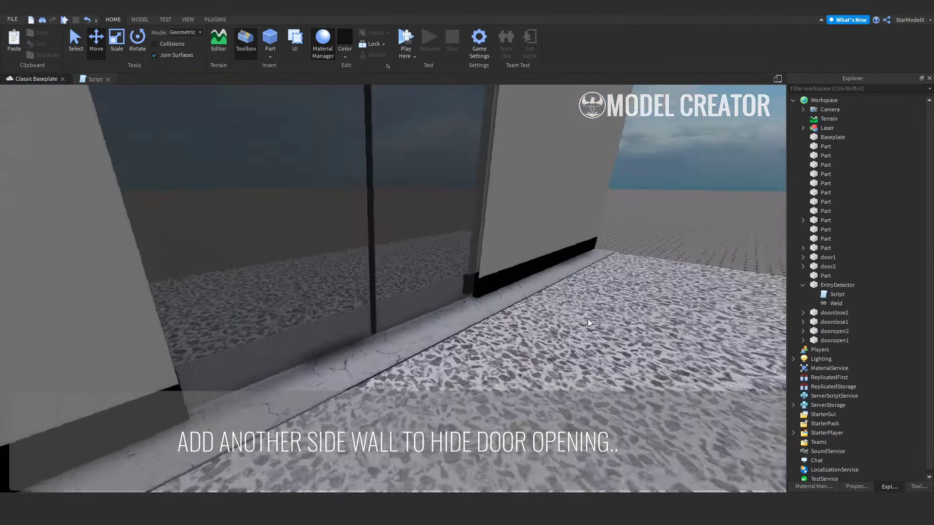
Play-test the doors with the doubled wall by walking the avatar through, and stop the test.
{"action": "key", "text": "F5"}
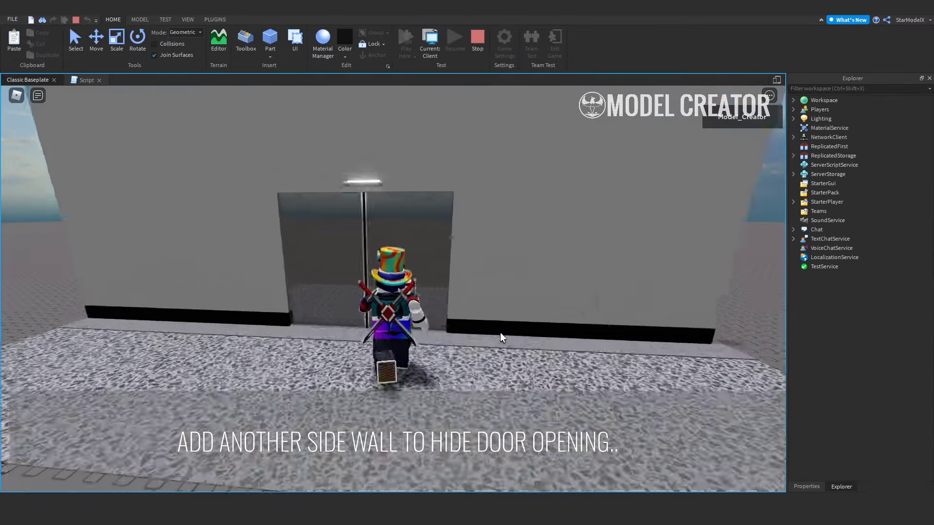
{"action": "key", "text": "s"}
{"action": "key", "text": "w"}
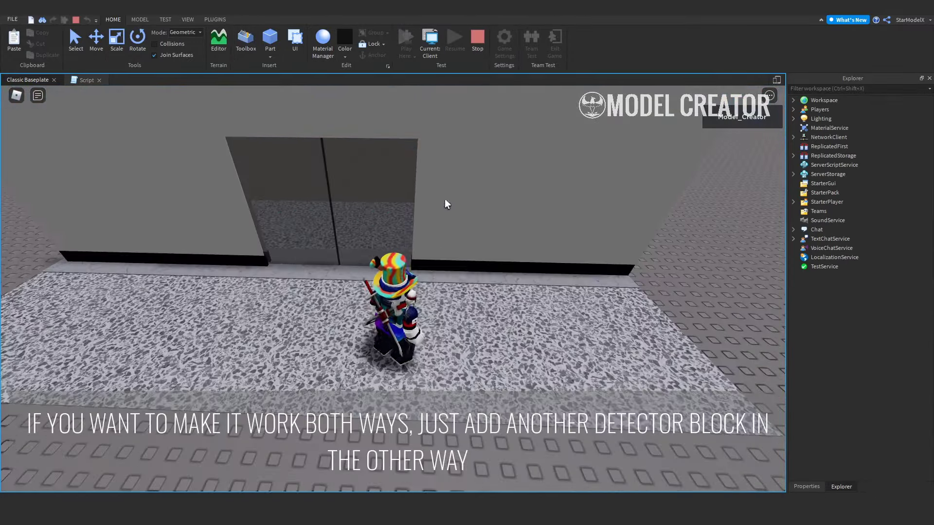
{"action": "key", "text": "shift+F5"}
Duplicate the EntryDetector block and move the copy to the opposite side of the doorway.
{"action": "key", "text": "ctrl+d"}
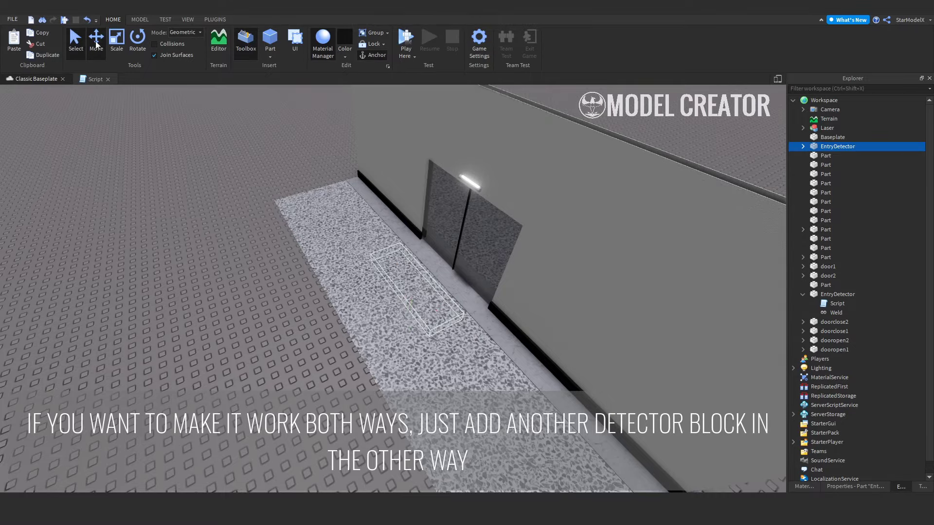
{"action": "key", "text": "ctrl+2"}
{"action": "left_click", "coordinate": [488, 247]}
Play-test the doors with both detectors by walking the avatar through from either side.
{"action": "key", "text": "F5"}
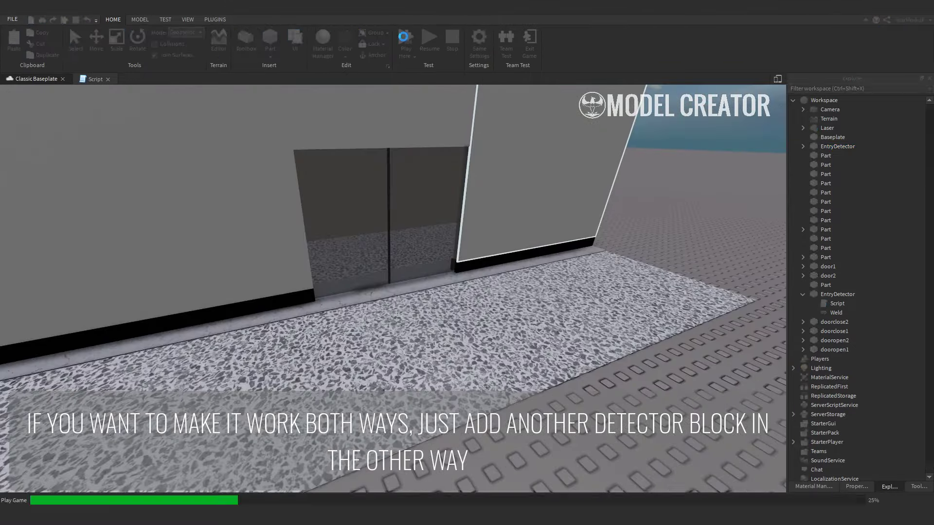
{"action": "key", "text": "w"}
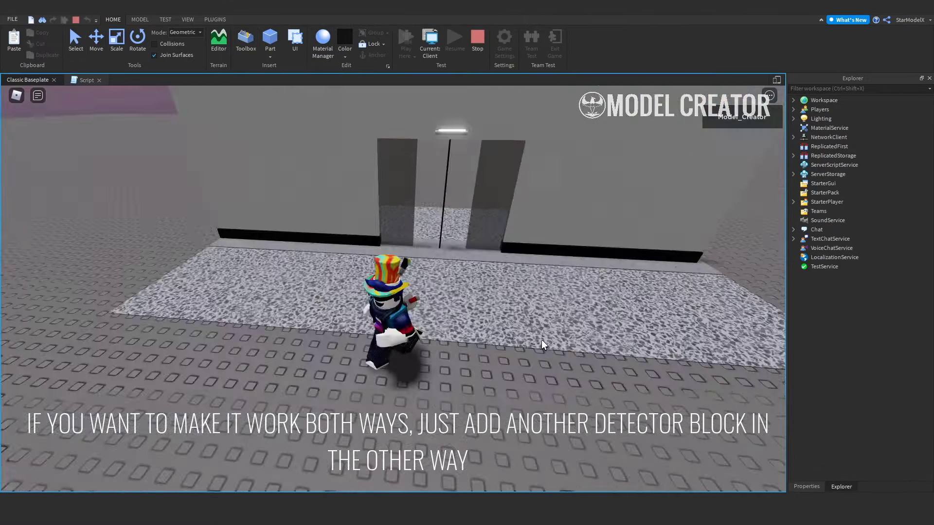
{"action": "key", "text": "w"}
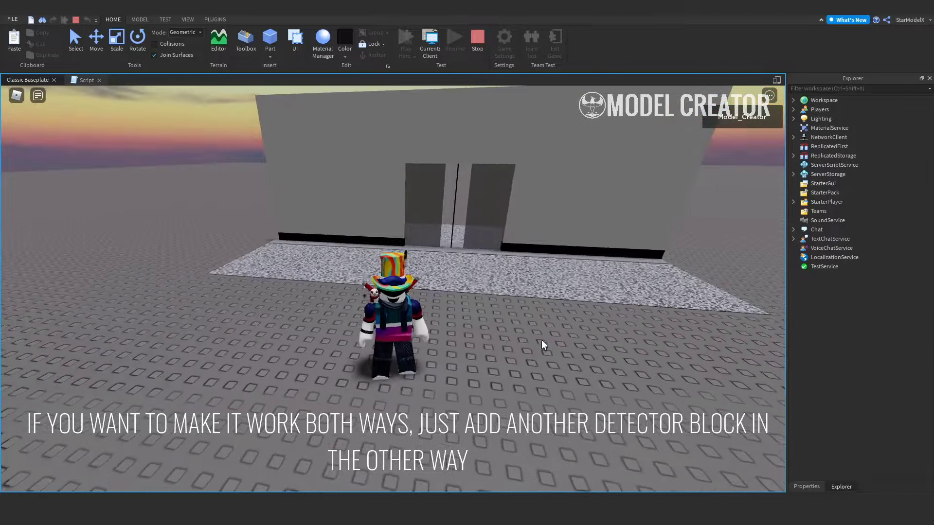
{"action": "key", "text": "w"}
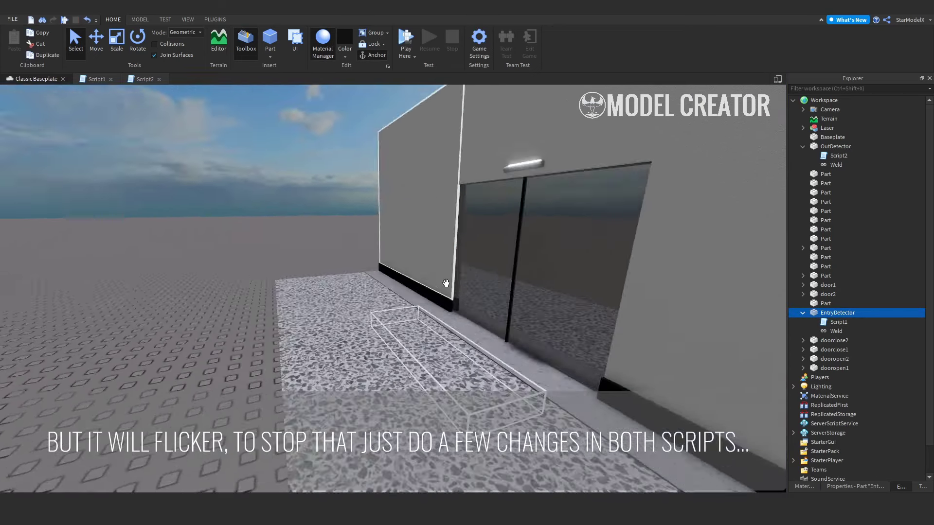
Review the lines in Script1 and Script2 that disable the other detector's script during opening and re-enable it after wait(1.5).
{"action": "left_click", "coordinate": [835, 146]}
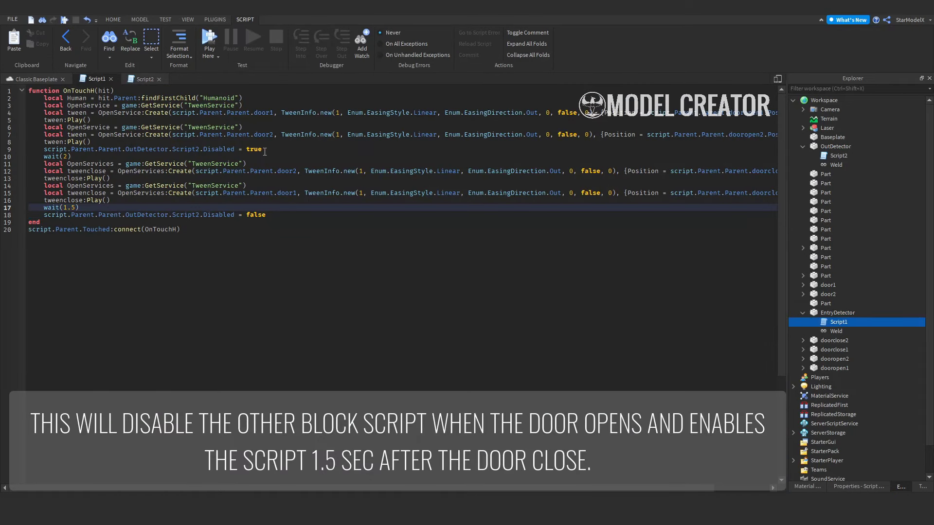
{"action": "left_click_drag", "start_coordinate": [264, 150], "coordinate": [44, 150]}
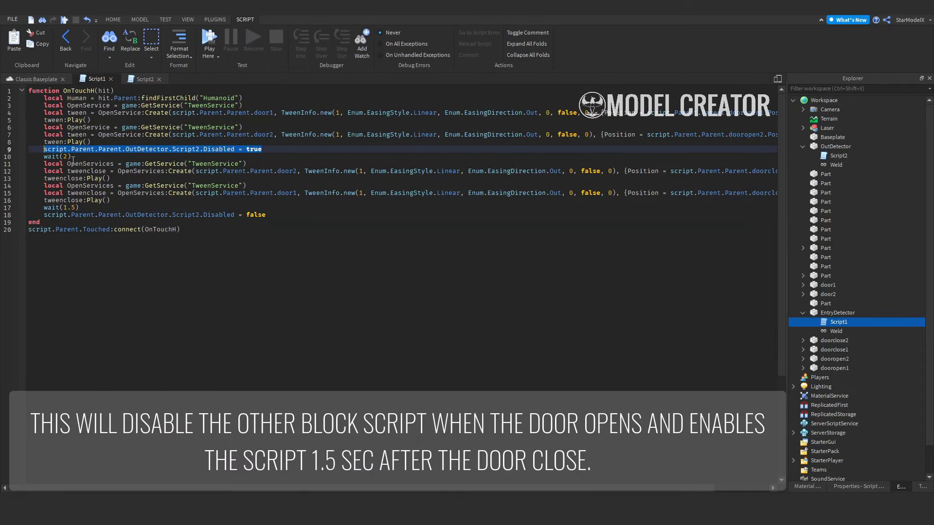
{"action": "left_click_drag", "start_coordinate": [265, 215], "coordinate": [45, 208]}
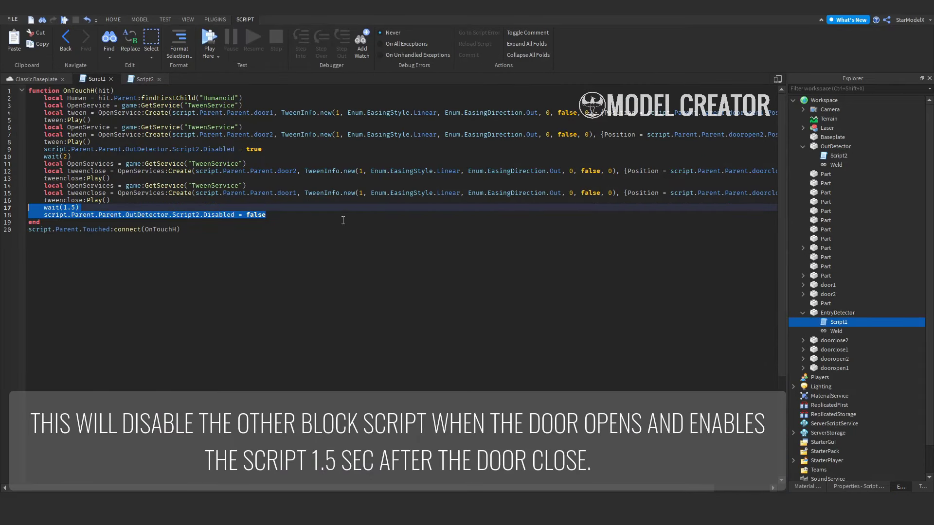
{"action": "left_click", "coordinate": [316, 217]}
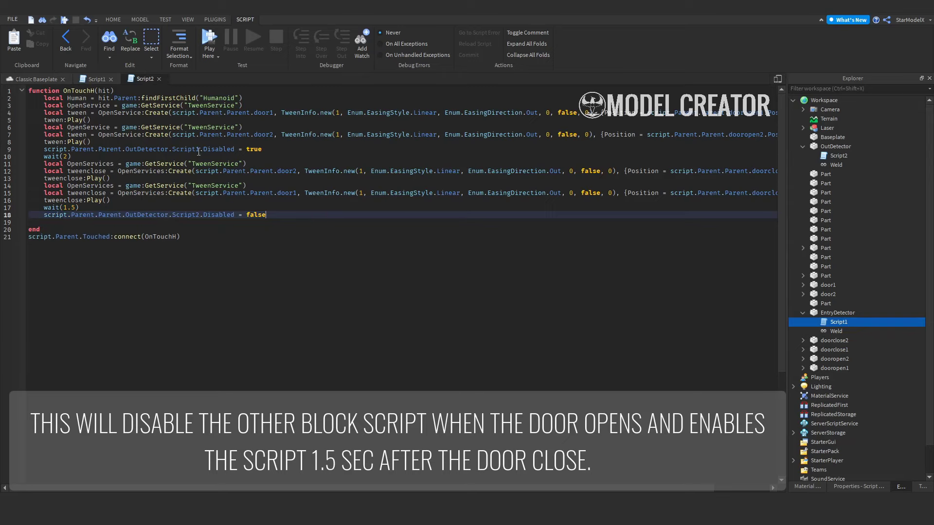
{"action": "left_click", "coordinate": [273, 221]}
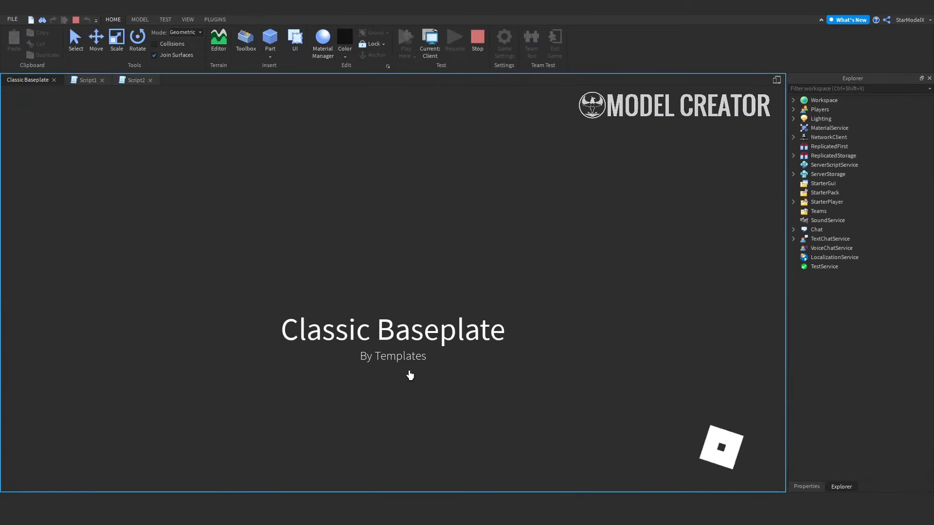
Play-test the two-way sliding doors with the edited detector scripts by walking the avatar up to them.
{"action": "key", "text": "a"}
{"action": "key", "text": "w"}
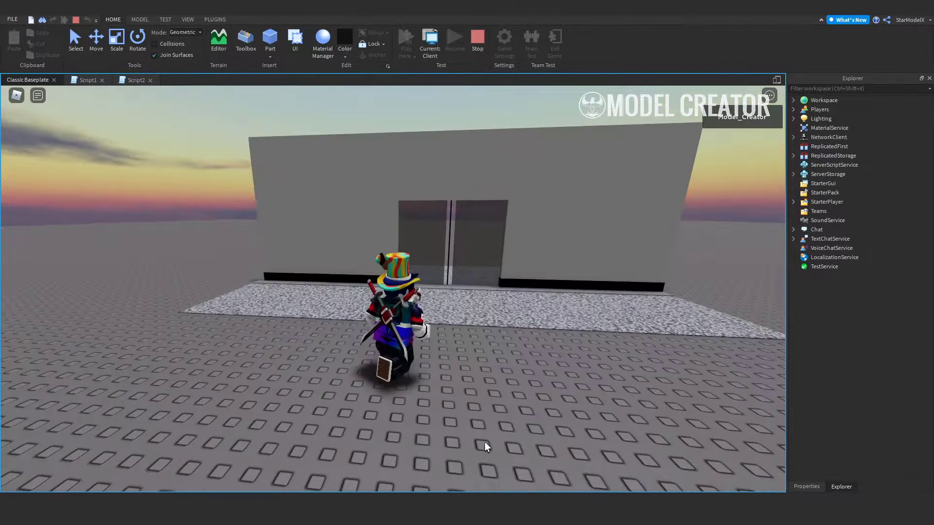
{"action": "key", "text": "w"}
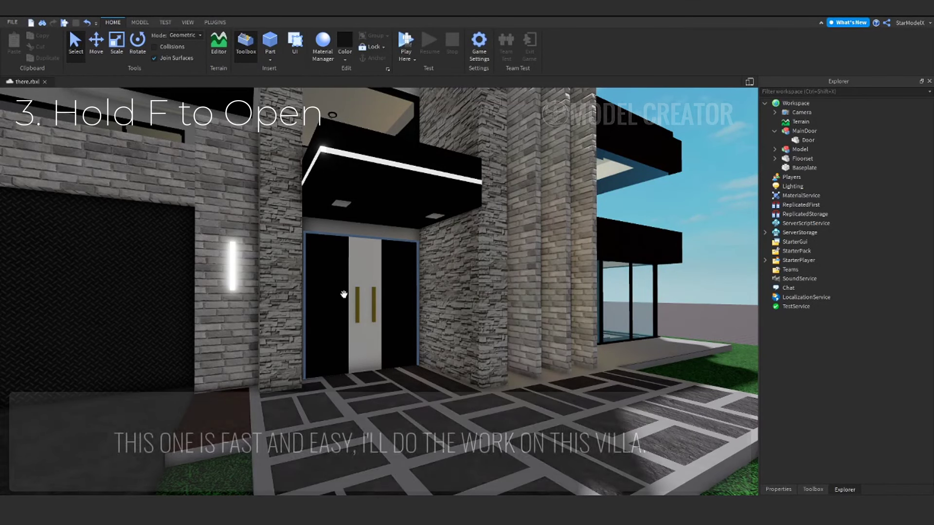
Select the MainDoor model in the villa project.
{"action": "left_click", "coordinate": [802, 132]}
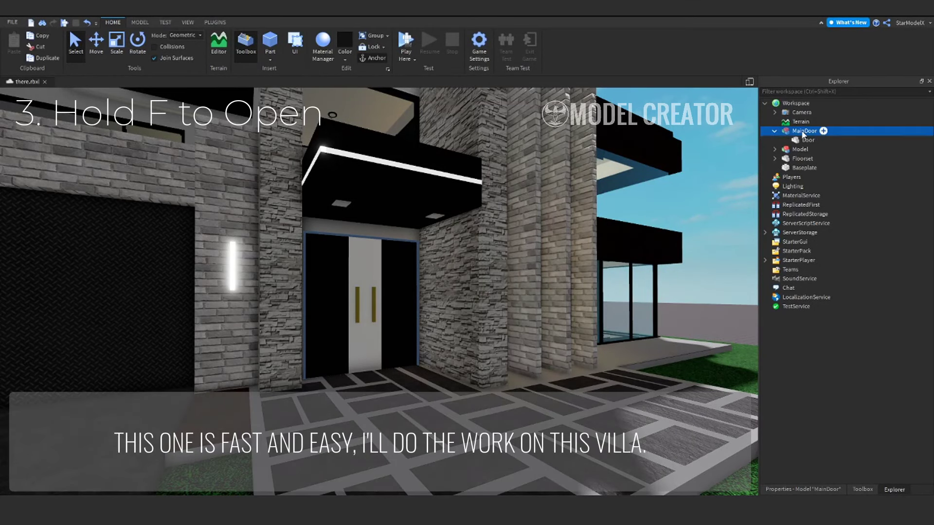